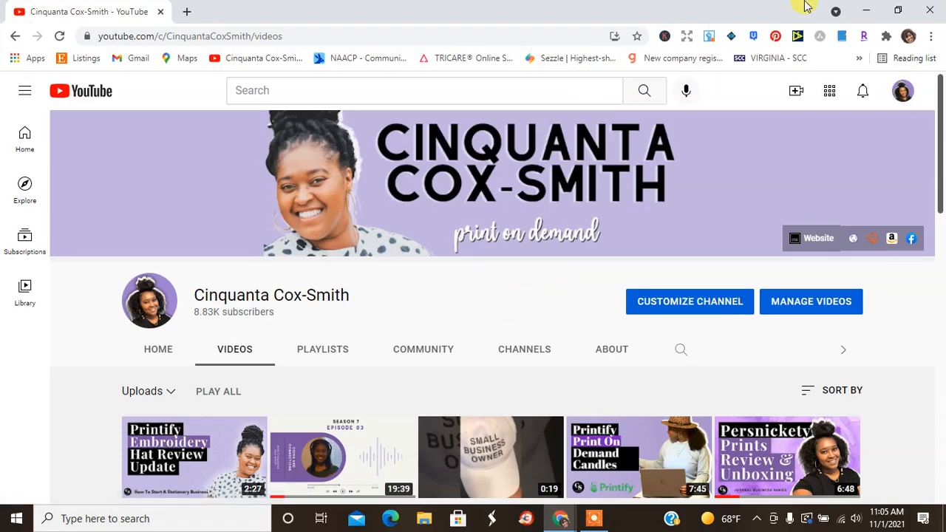
Step: Switch to the incognito browser window and bring up the Bonfire homepage
click(866, 10)
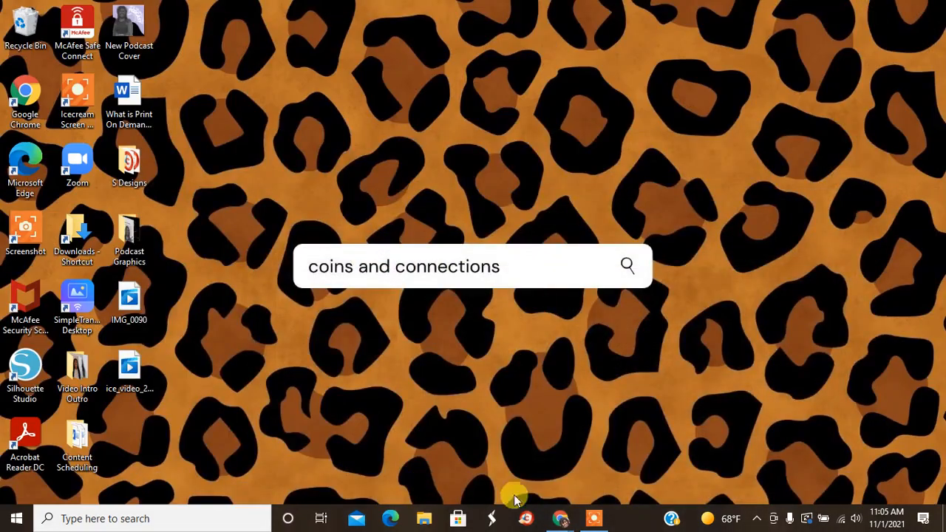
mouse_move(561, 517)
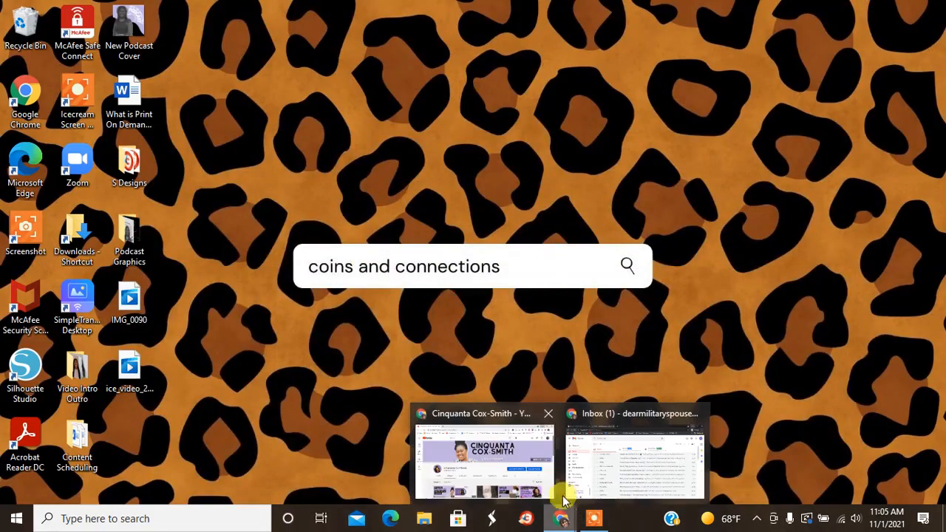
click(619, 453)
click(142, 10)
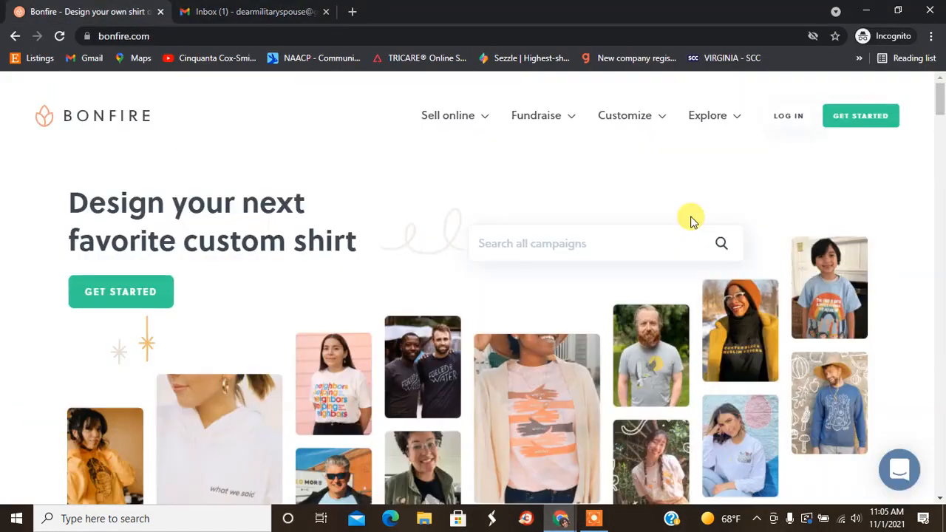
mouse_move(481, 112)
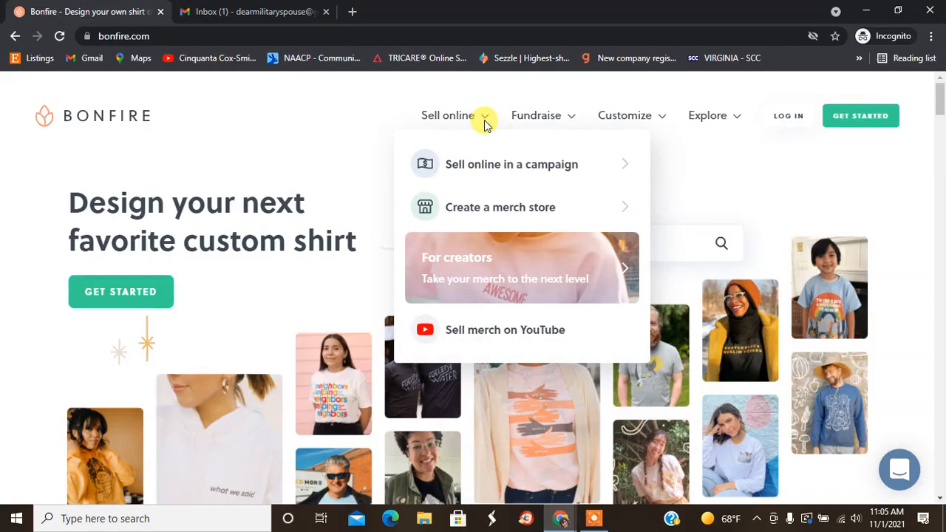
mouse_move(554, 121)
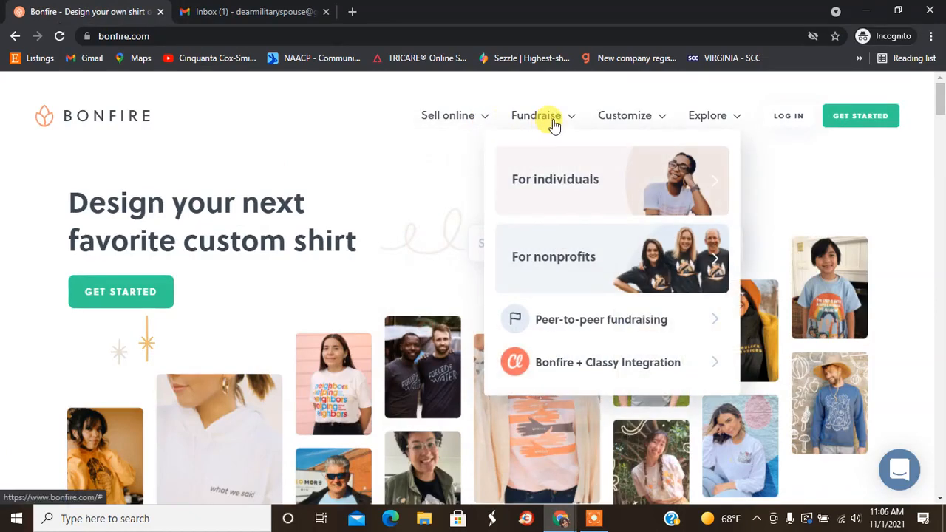
mouse_move(618, 123)
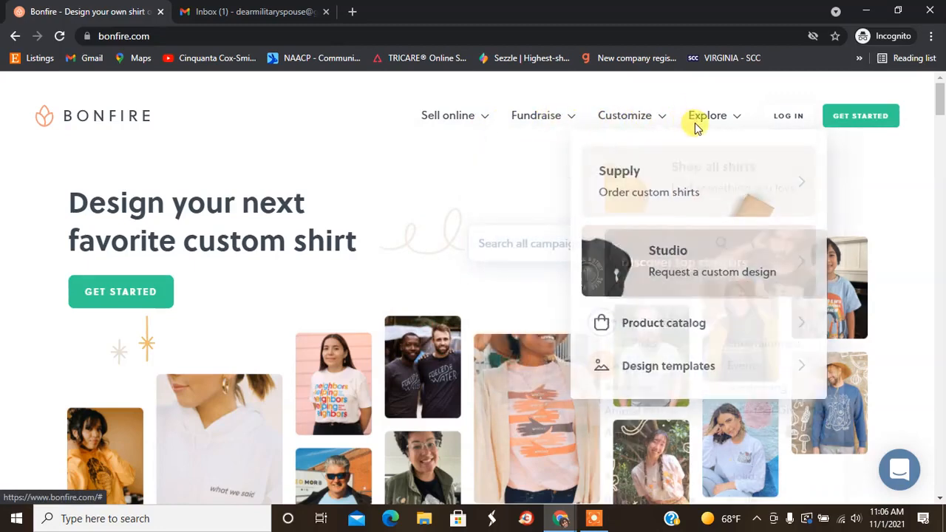
mouse_move(715, 126)
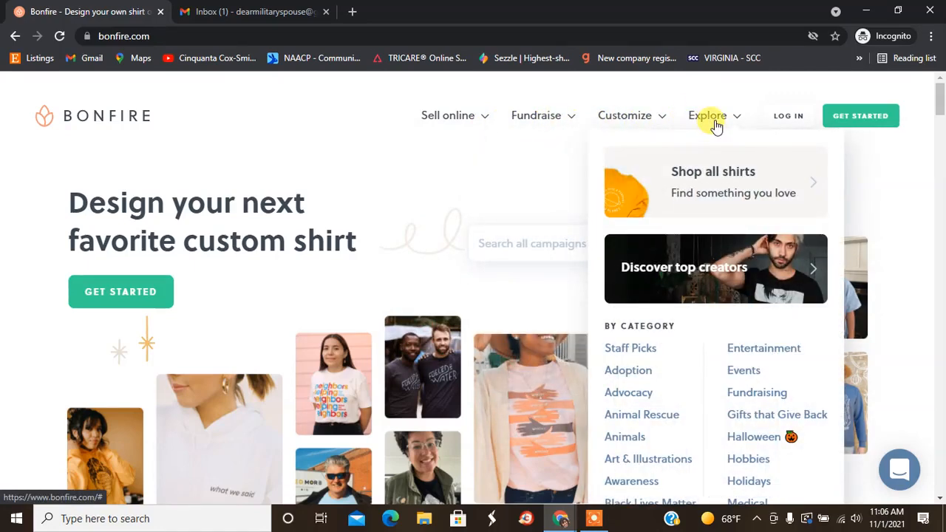
drag(940, 96, 936, 7)
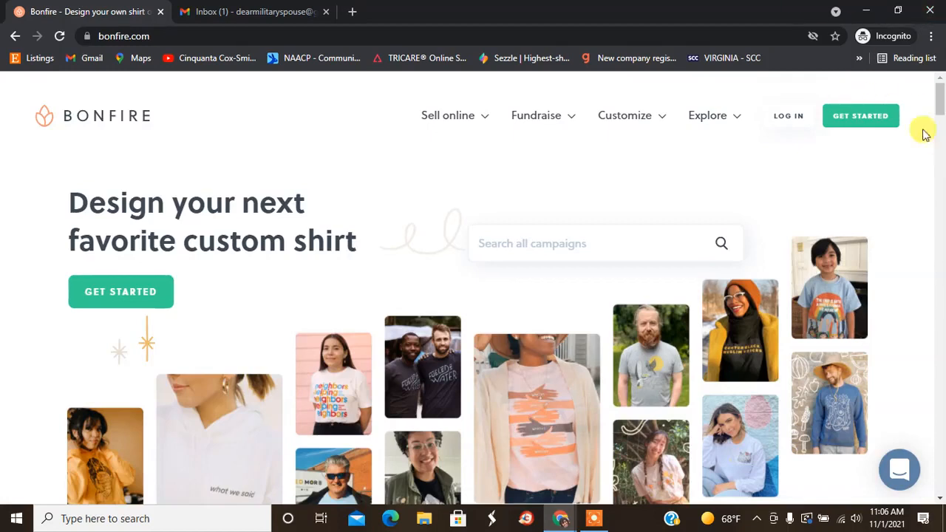
Step: Get started with selling online on Bonfire and choose to create a store
click(851, 121)
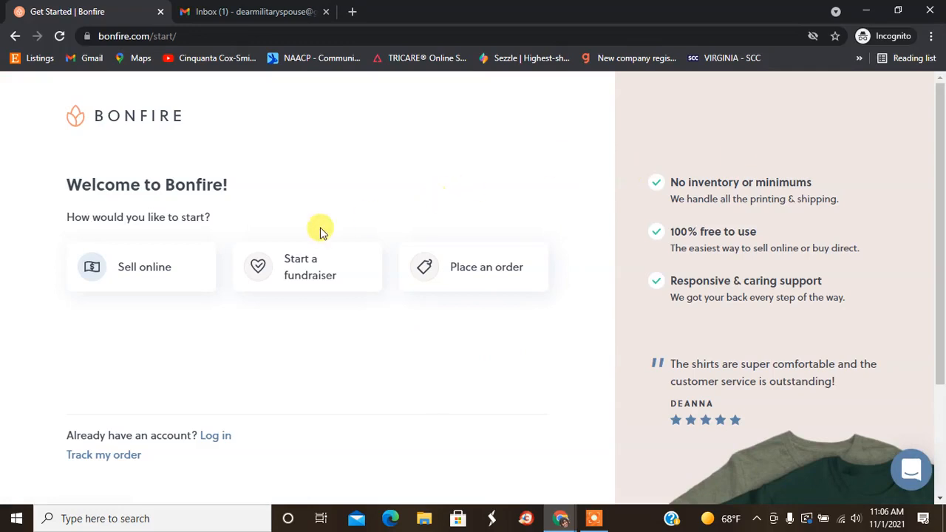
click(131, 273)
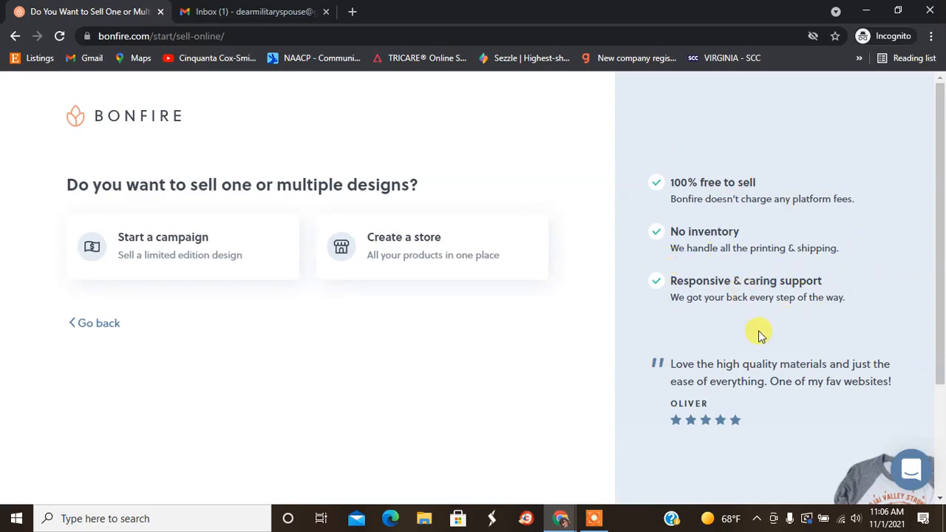
click(442, 243)
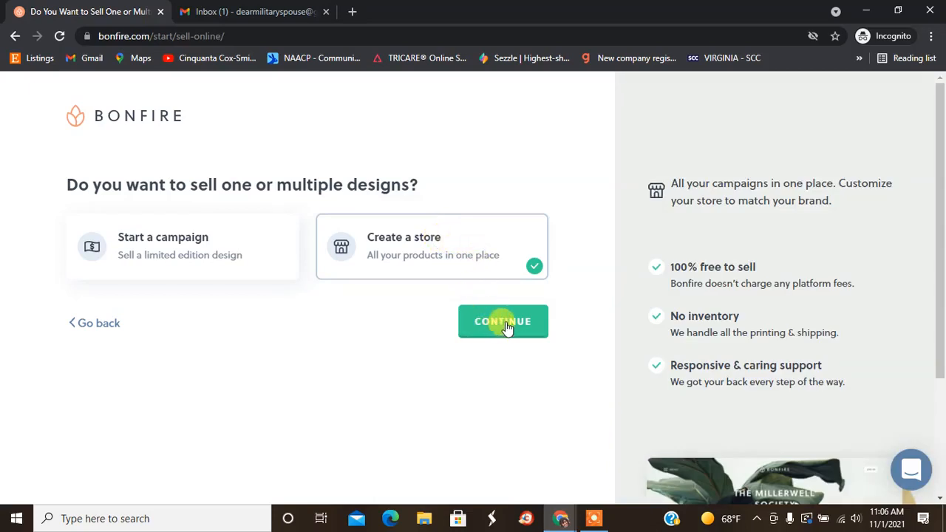
click(505, 324)
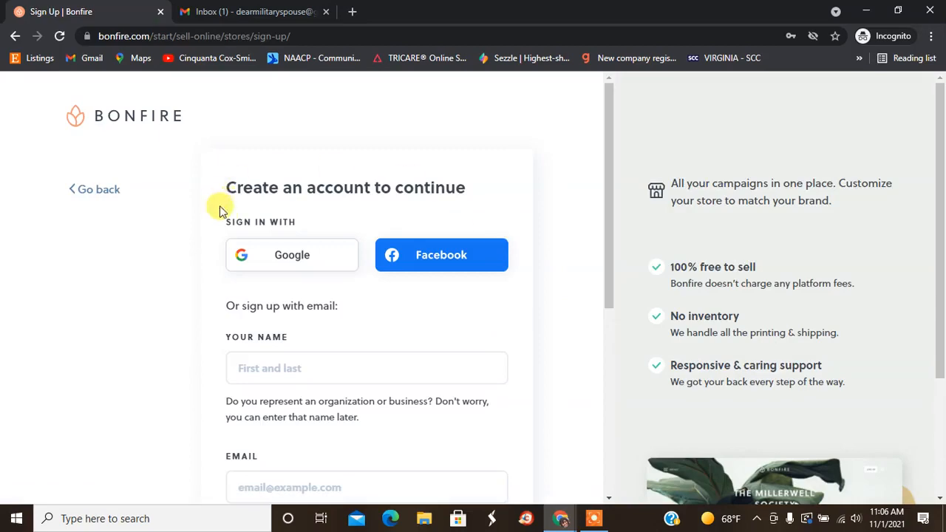
Step: Sign up with the existing Google account, agreeing to Bonfire's privacy policy and terms and conditions
click(289, 259)
click(281, 187)
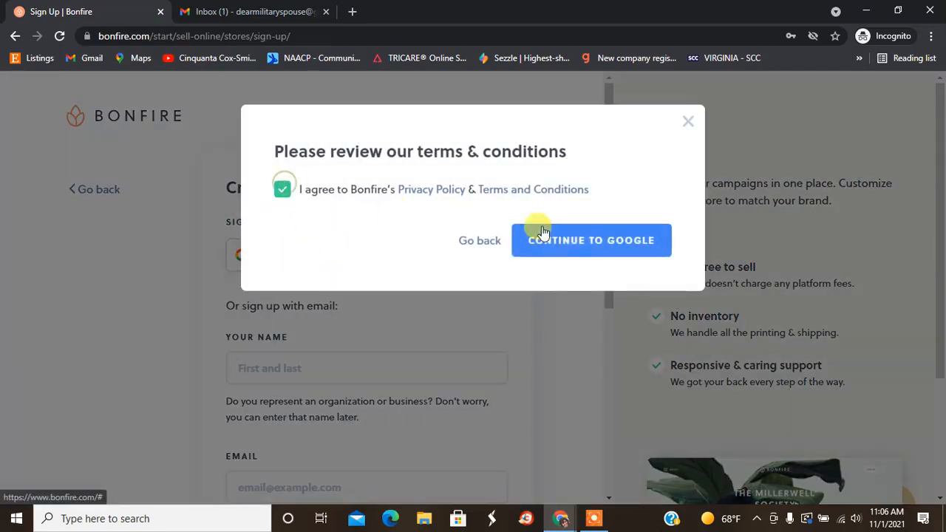
click(577, 226)
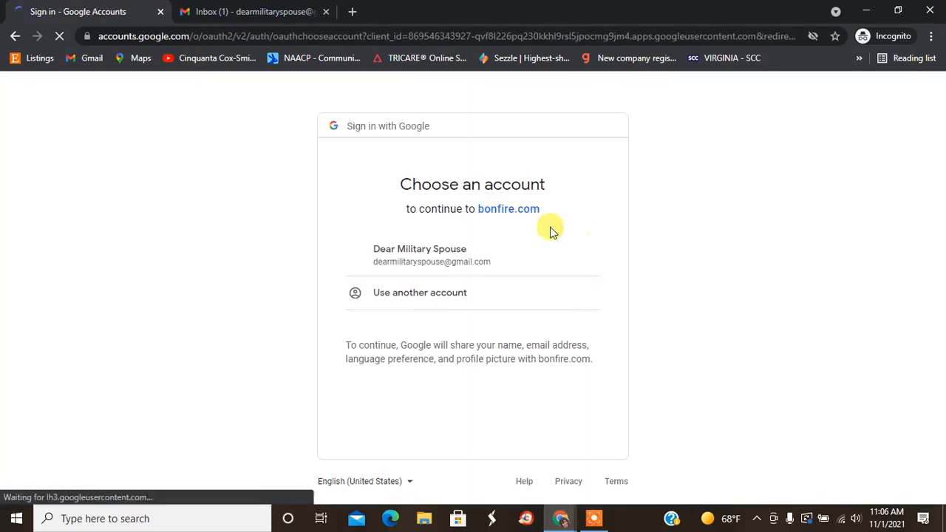
click(422, 259)
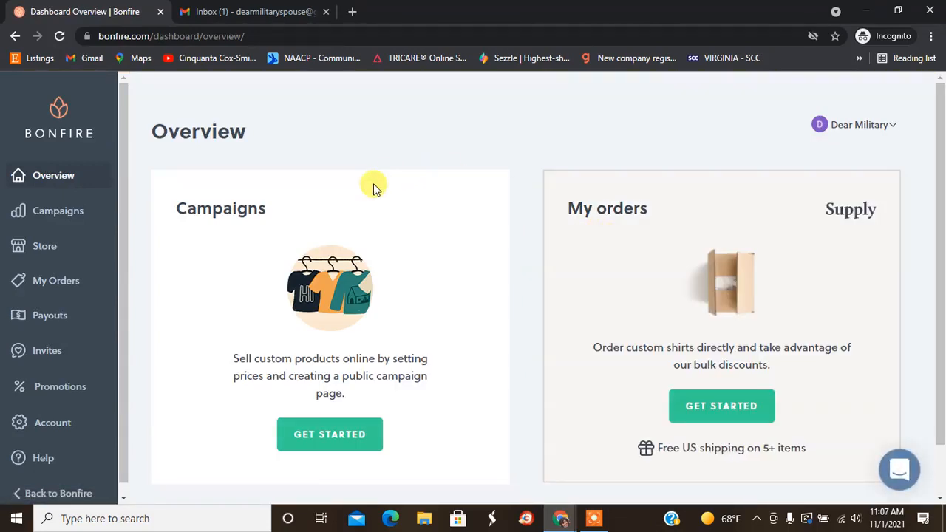
Step: Create a new store titled "Dear Military Spouse" from the dashboard
click(46, 248)
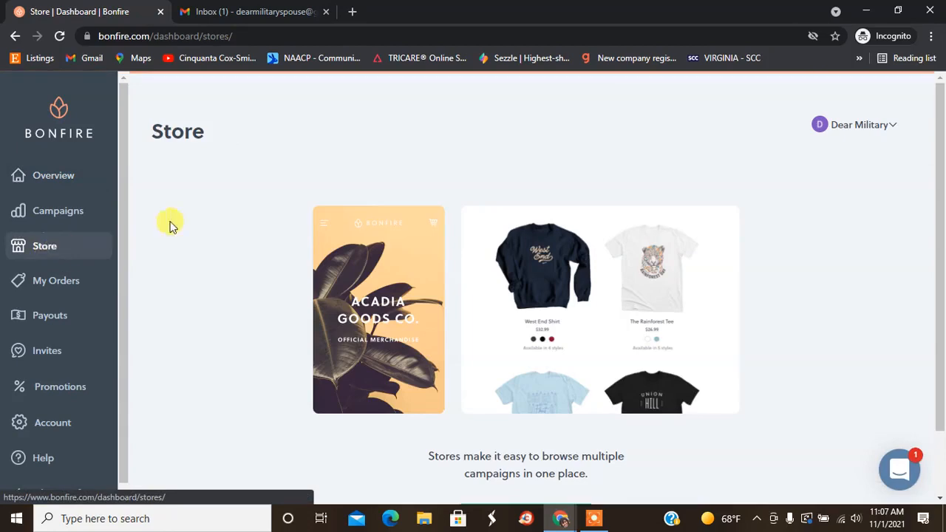
scroll(943, 148, down, 2)
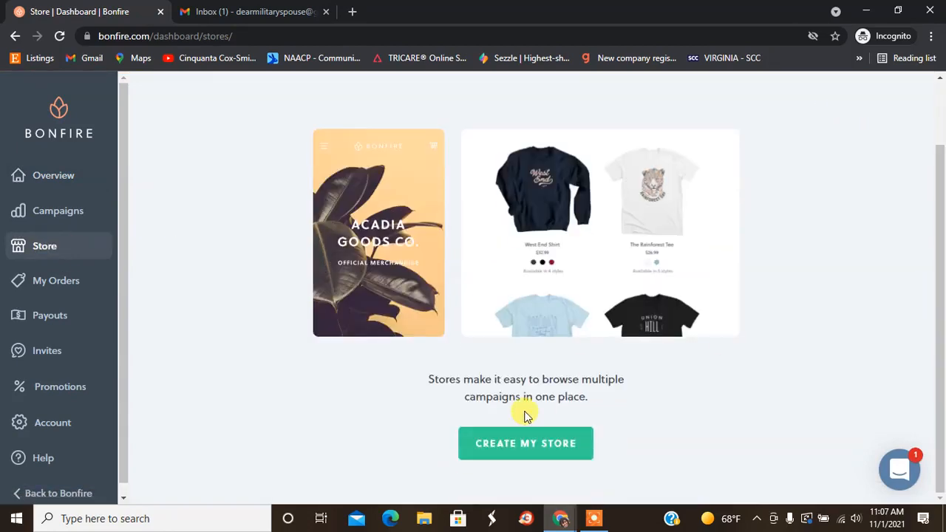
click(473, 452)
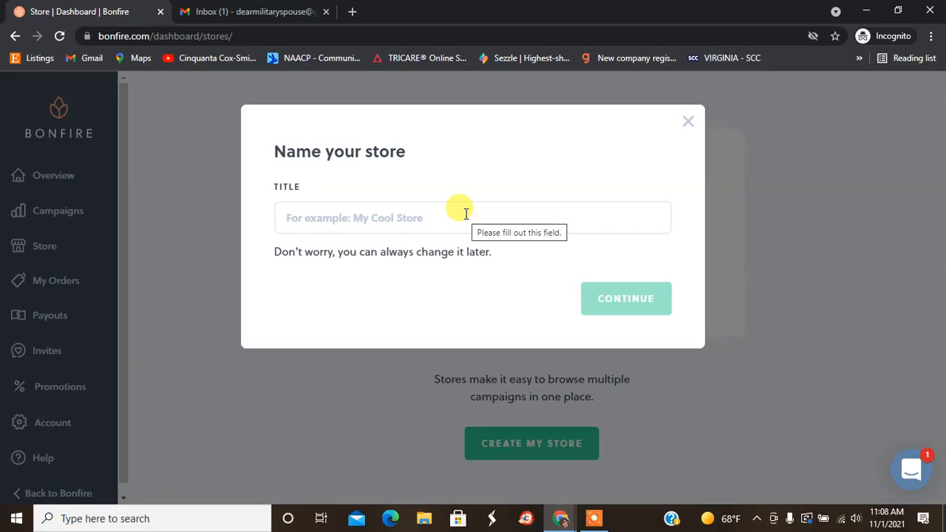
click(434, 217)
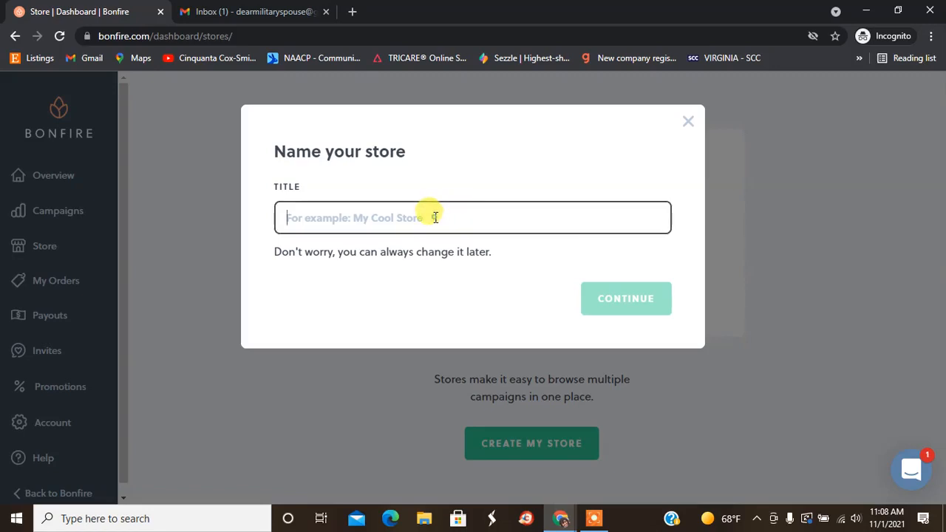
text(Dear Military Spouse)
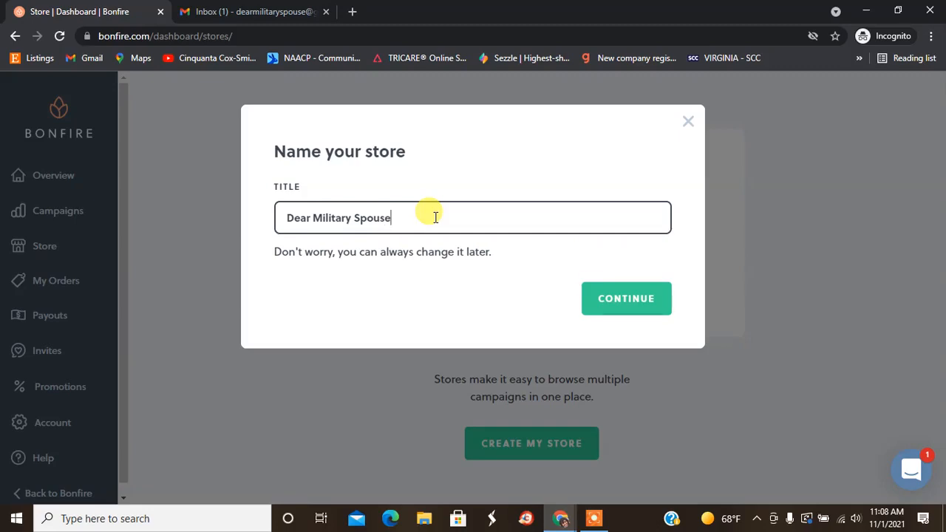
click(595, 289)
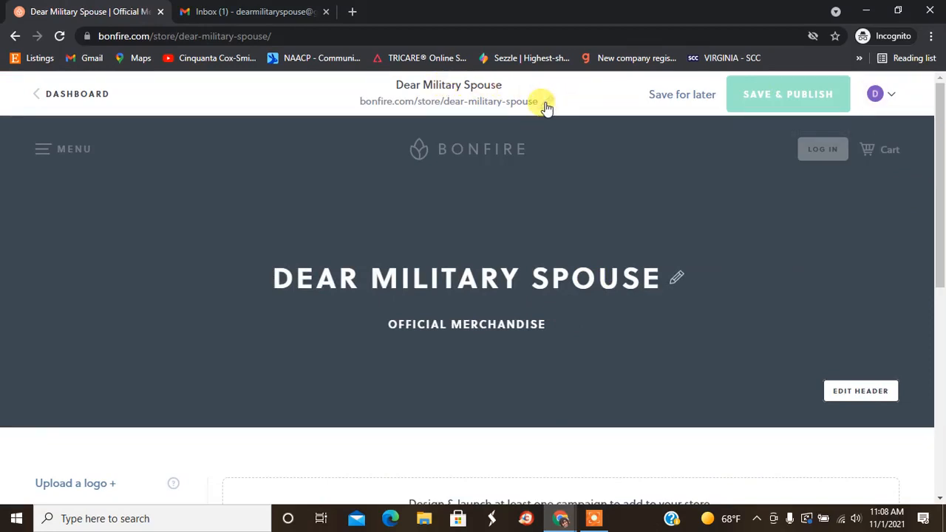
Step: Remove the hyphens from the store's URL so it ends in "dearmilitaryspouse"
click(675, 274)
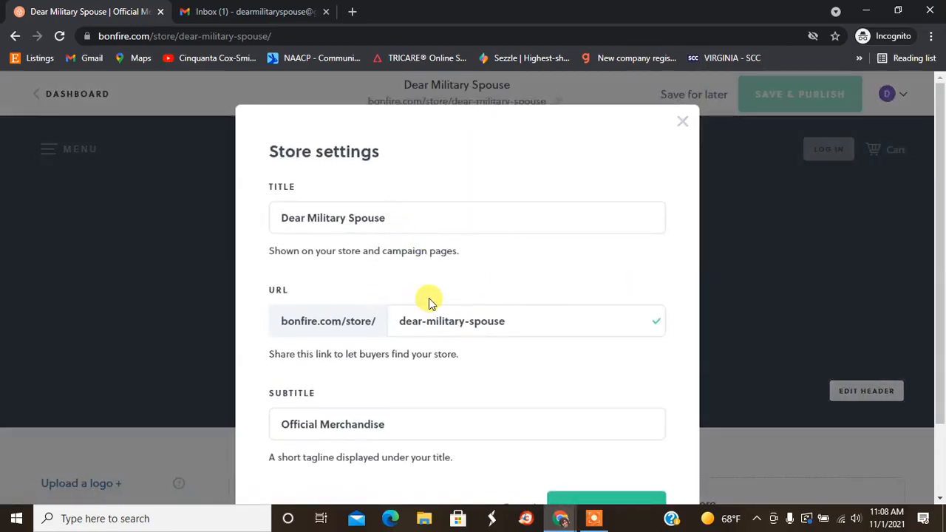
click(422, 322)
key(BackSpace)
click(464, 321)
key(BackSpace)
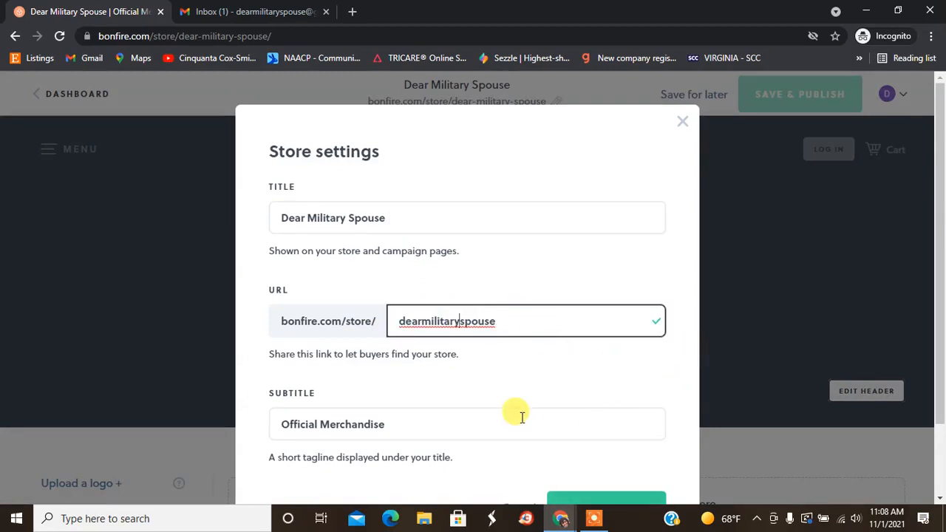
Step: Change the store subtitle to "Official Merchandise for Military Spouse" and save the store settings
drag(940, 280, 939, 348)
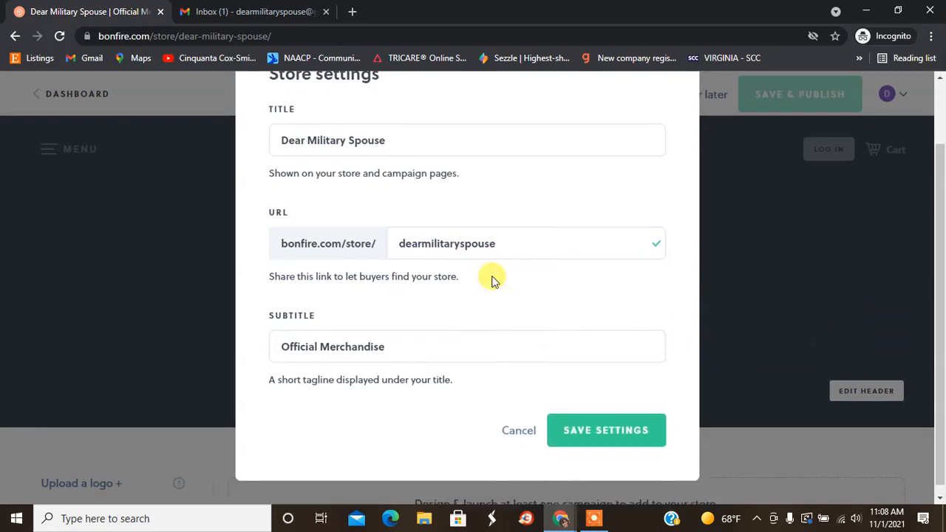
click(398, 351)
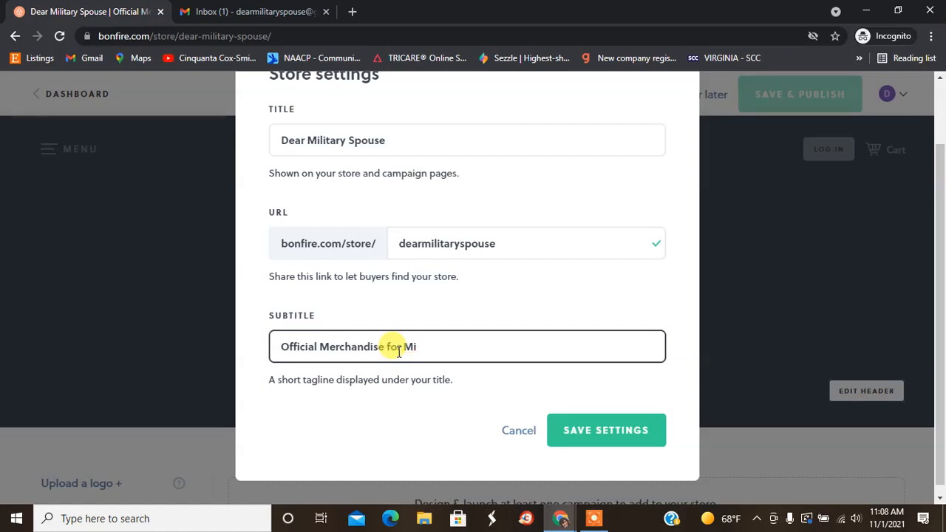
text(for Military Spouse)
click(612, 419)
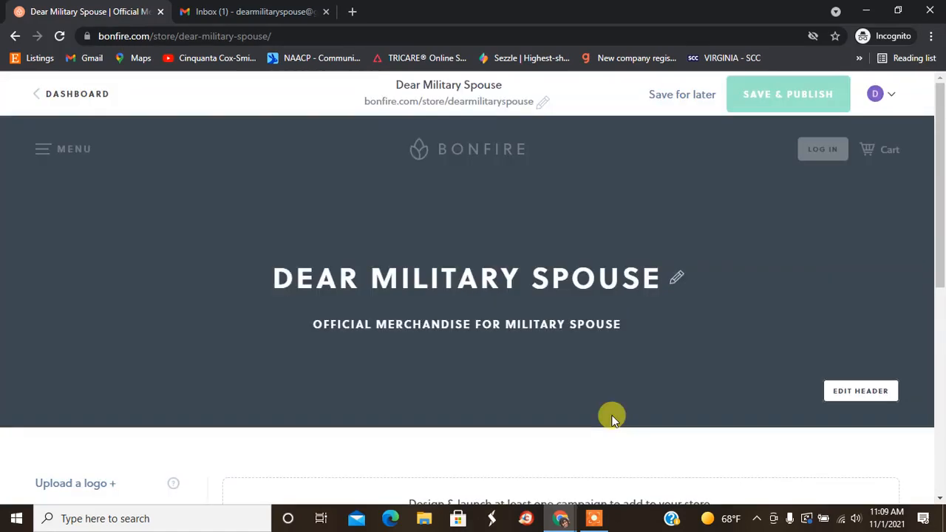
Step: Upload the black Dear Military Spouse logo image as the header's cover photo and set its opacity to 28
click(859, 389)
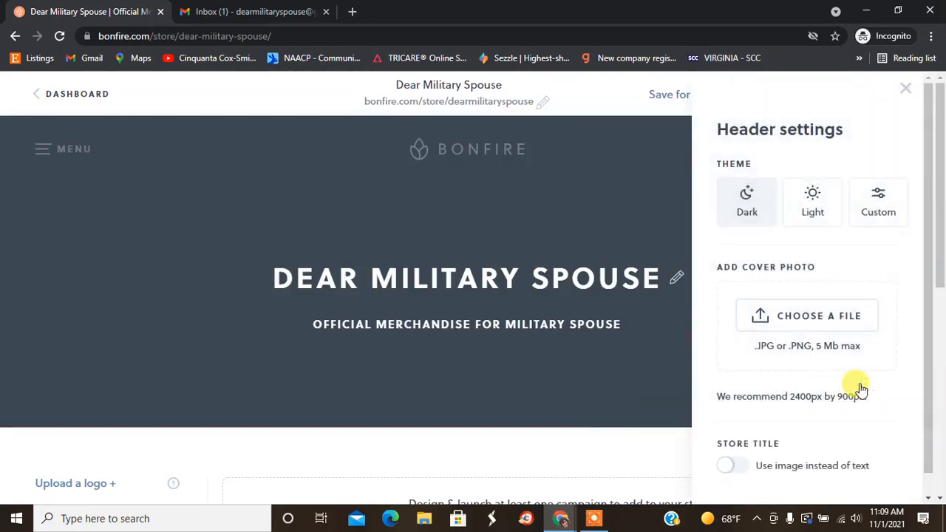
click(800, 318)
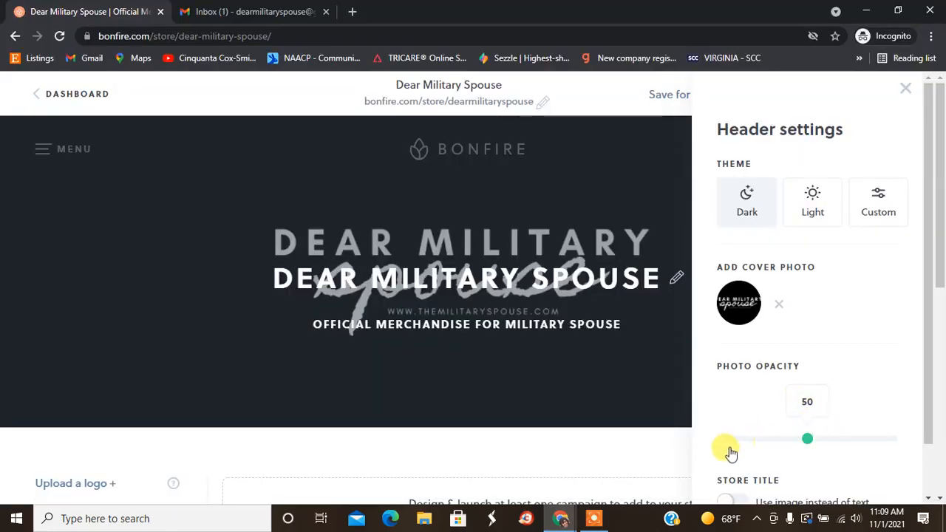
click(872, 436)
drag(872, 437, 661, 474)
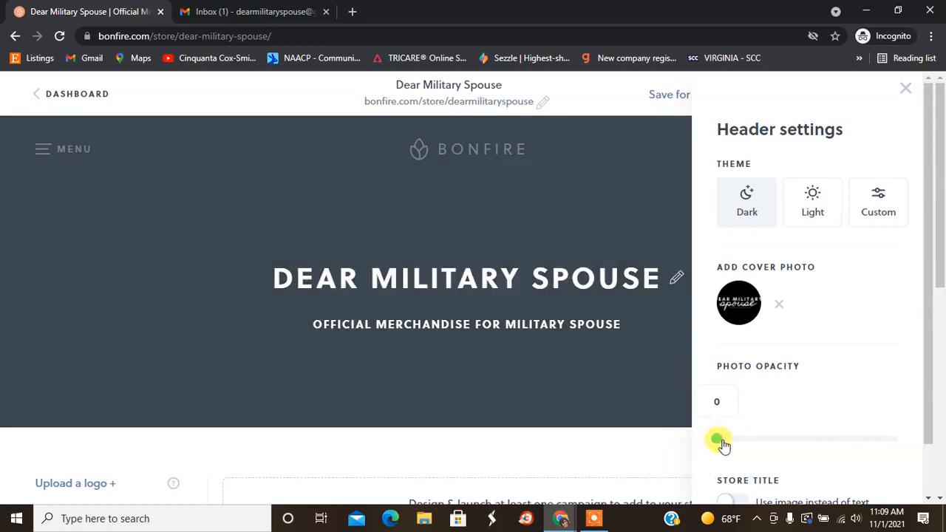
drag(714, 442, 765, 434)
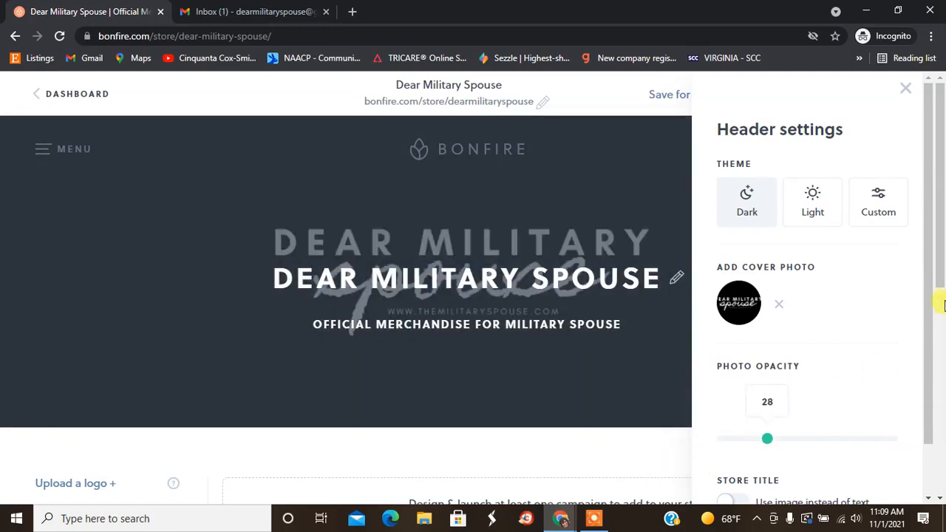
drag(929, 285, 924, 376)
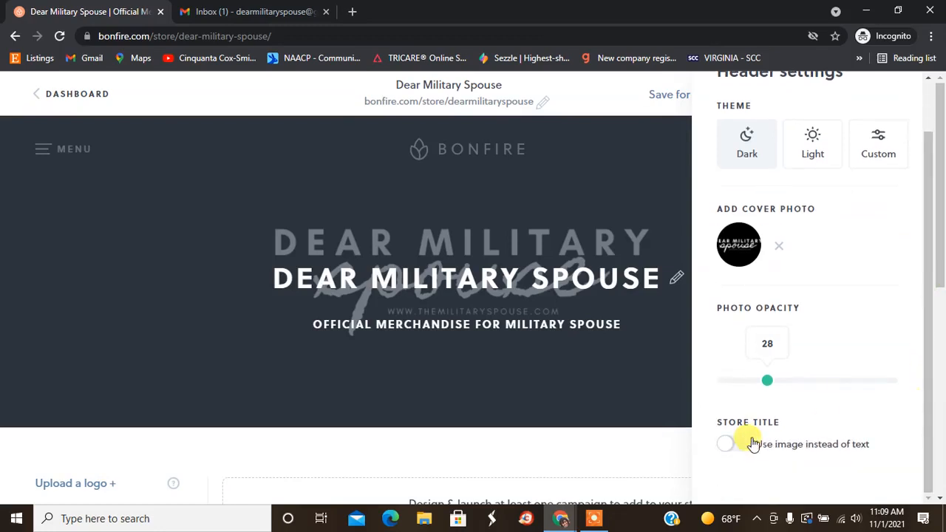
click(723, 445)
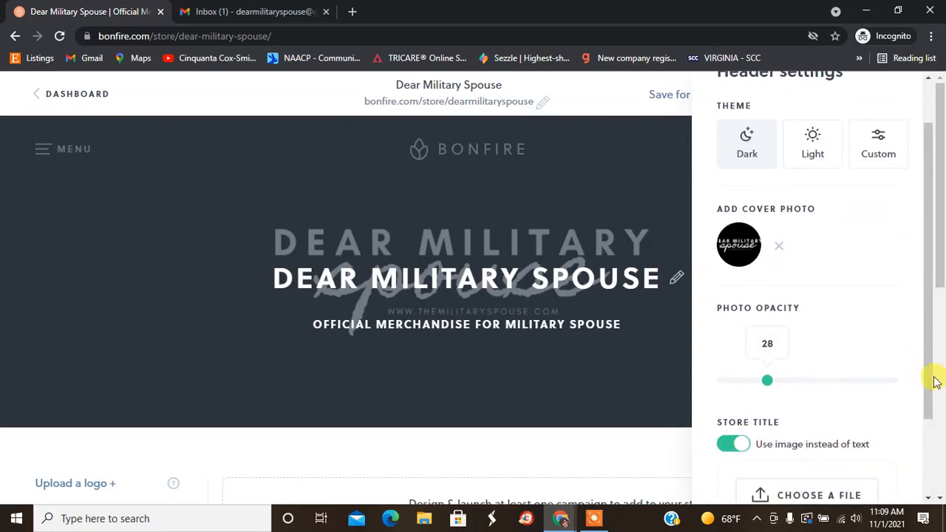
drag(932, 369, 935, 470)
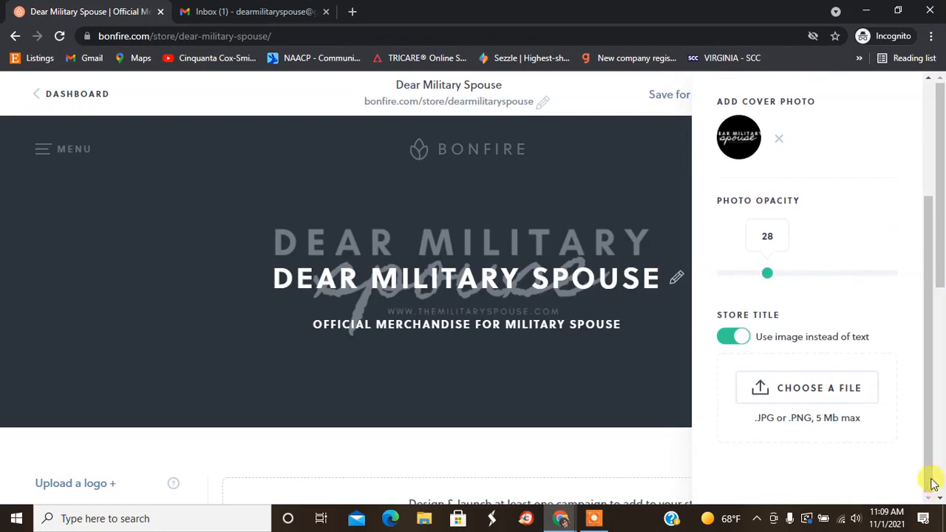
click(731, 340)
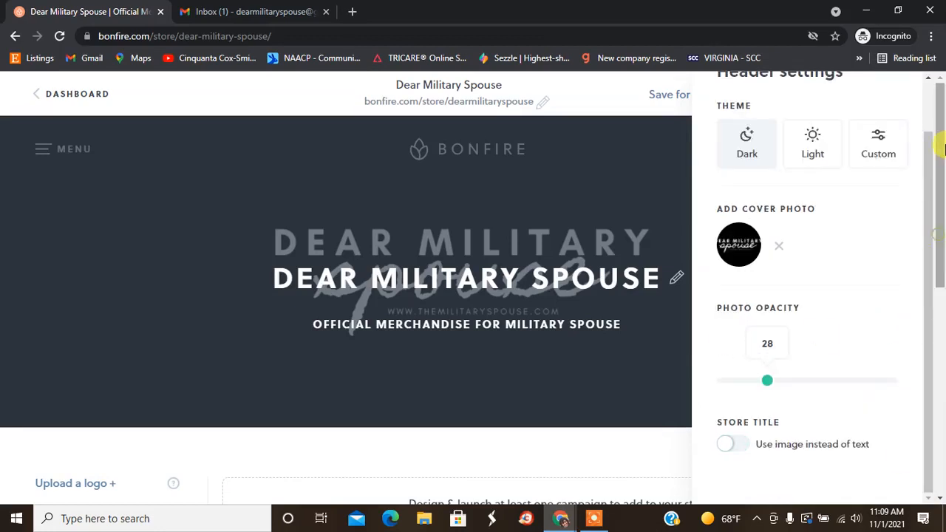
drag(941, 266, 940, 151)
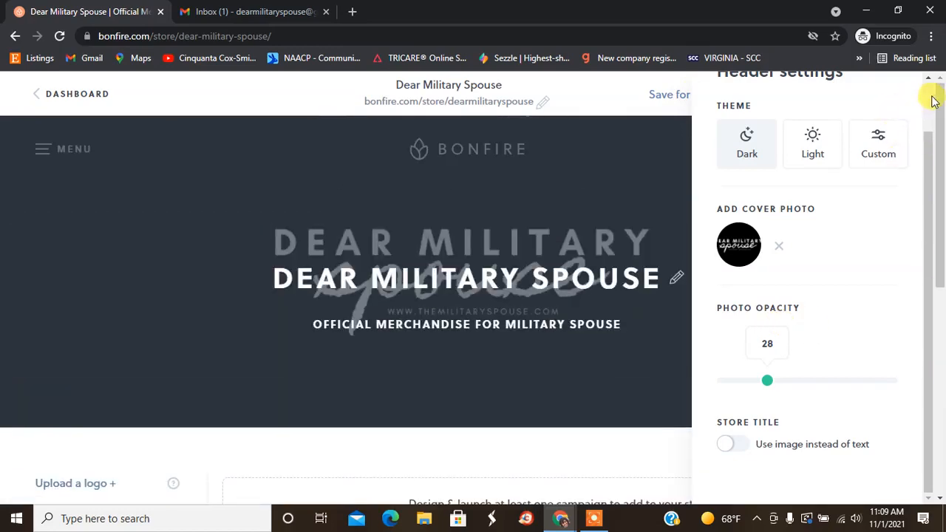
Step: Close the header settings and upload the Dear Military Spouse logo as the store's logo above the About section
scroll(934, 98, up, 1)
click(909, 90)
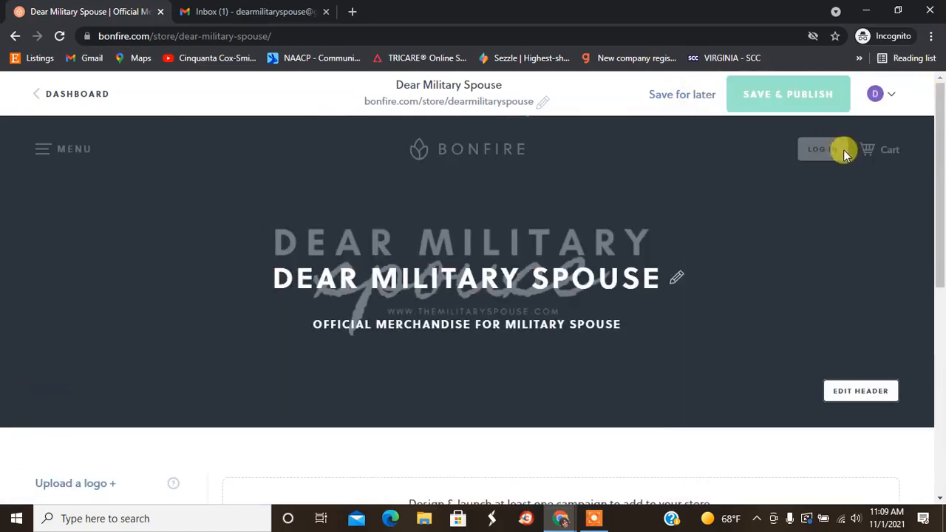
drag(940, 188, 942, 219)
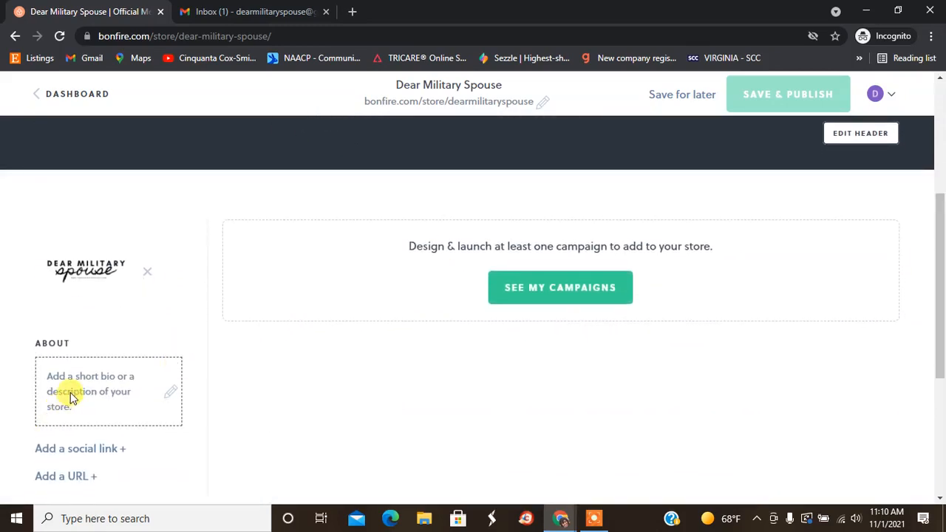
drag(943, 241, 939, 291)
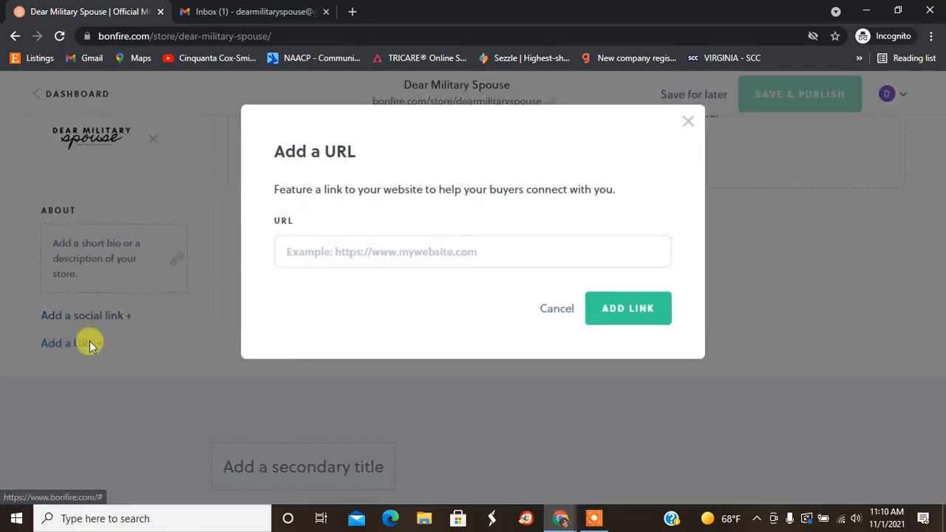
click(426, 244)
text(ww)
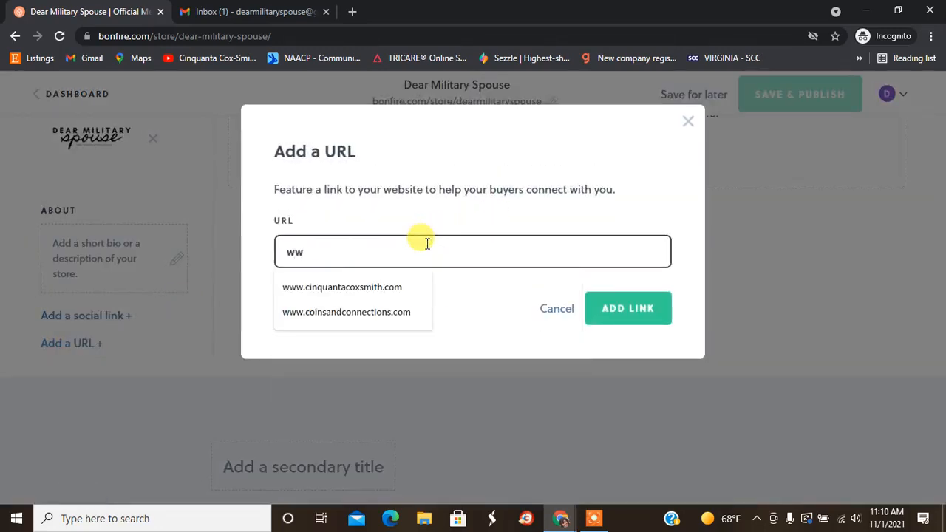
text(w.themilitaryspouse.com)
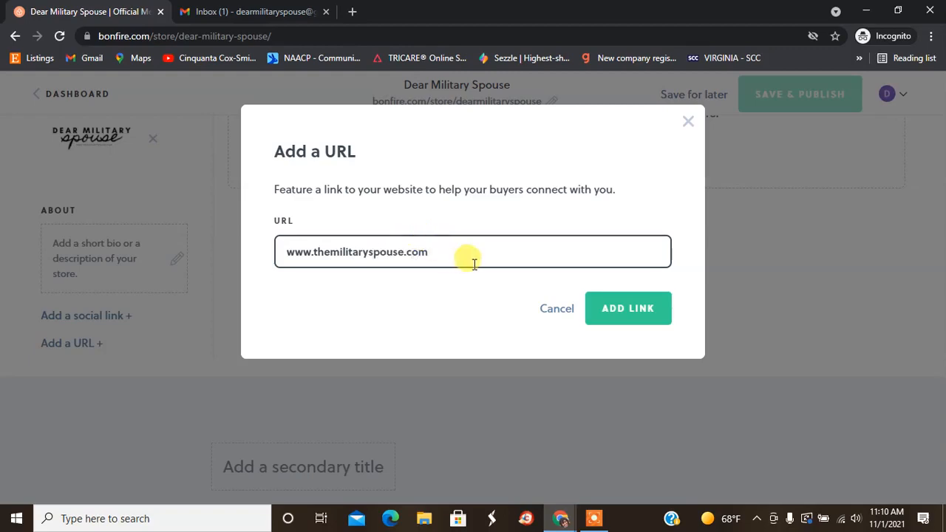
click(612, 307)
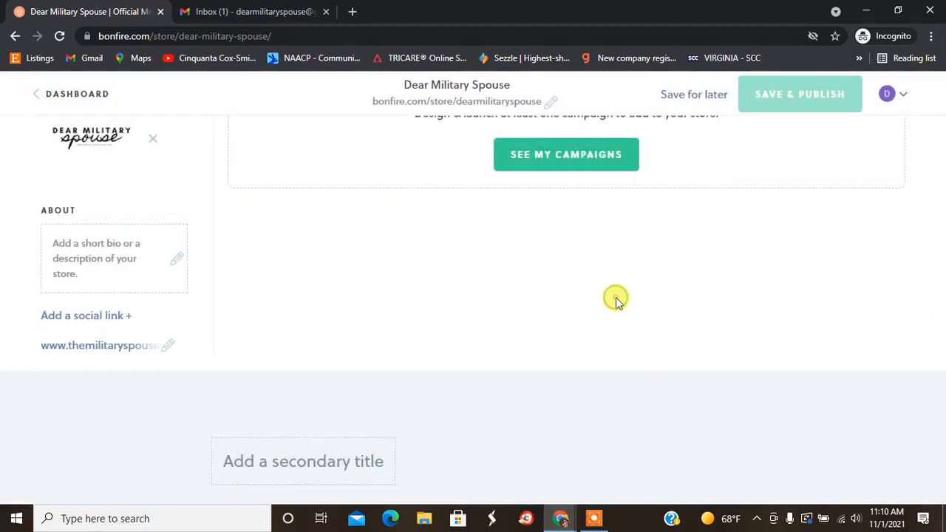
click(116, 316)
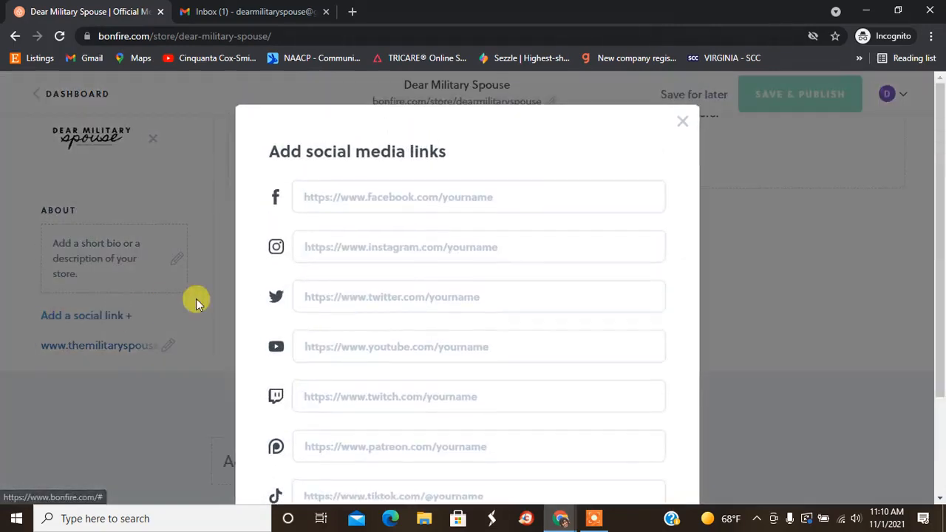
click(326, 241)
text(htt)
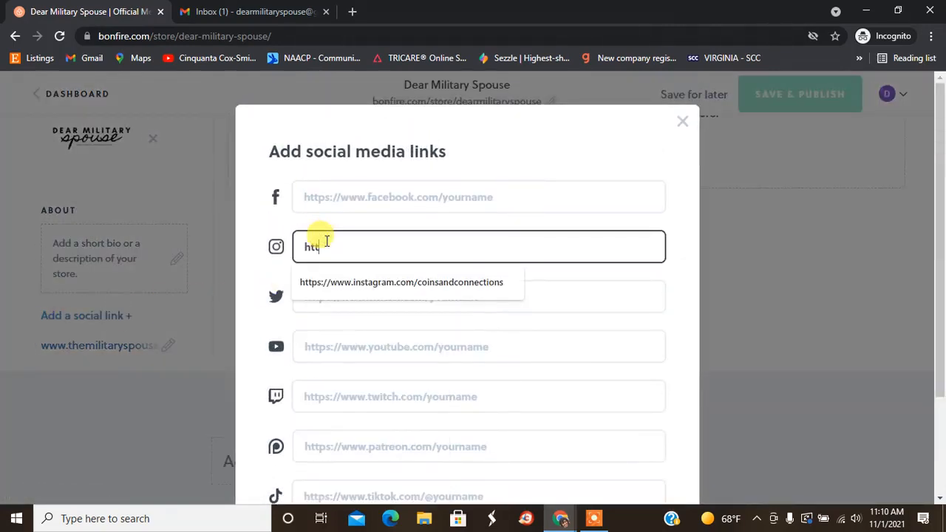
click(345, 287)
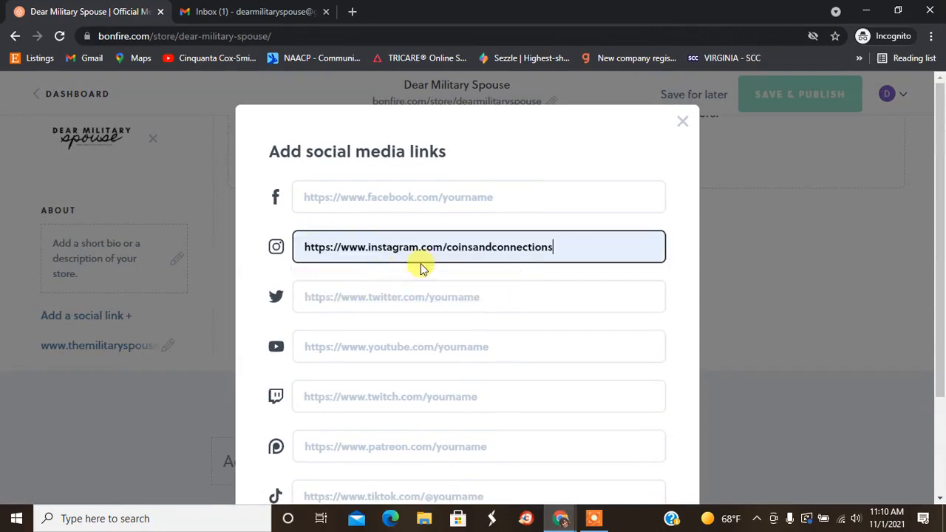
drag(450, 247, 704, 236)
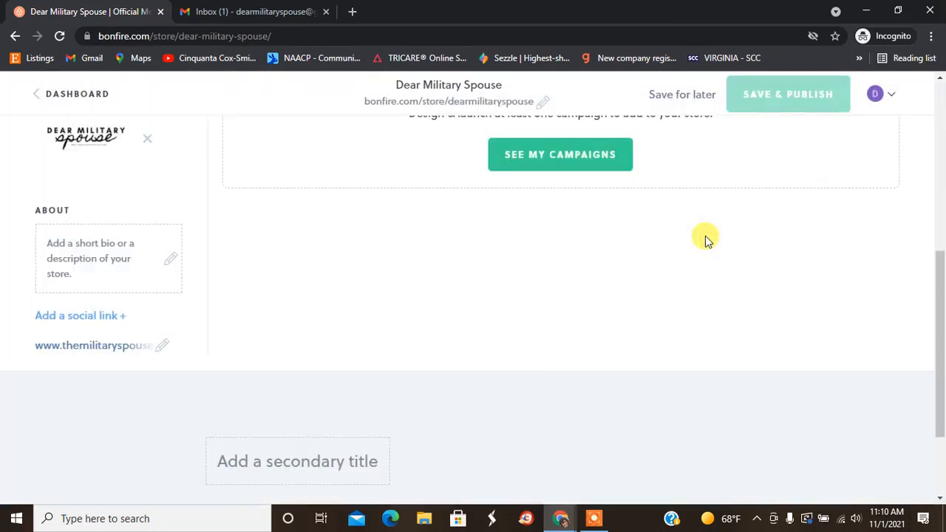
text(dearmilitaryspous)
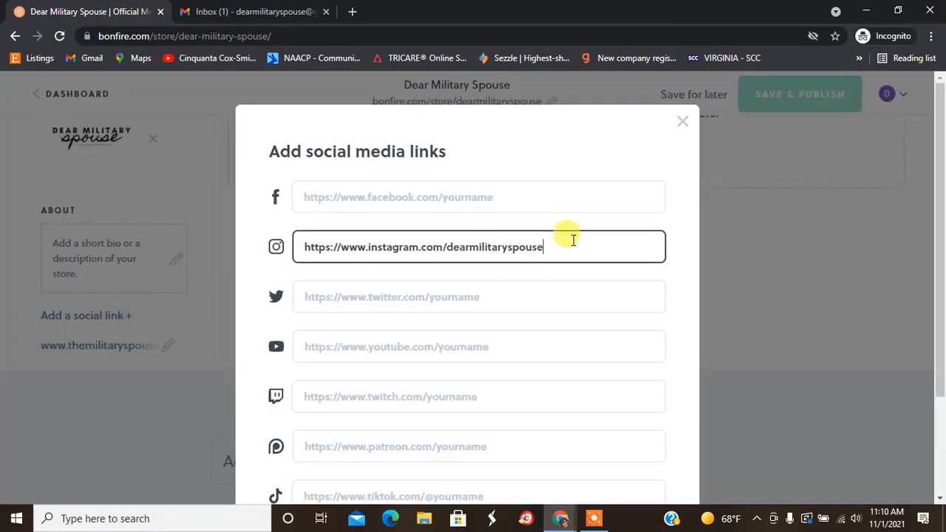
text(e)
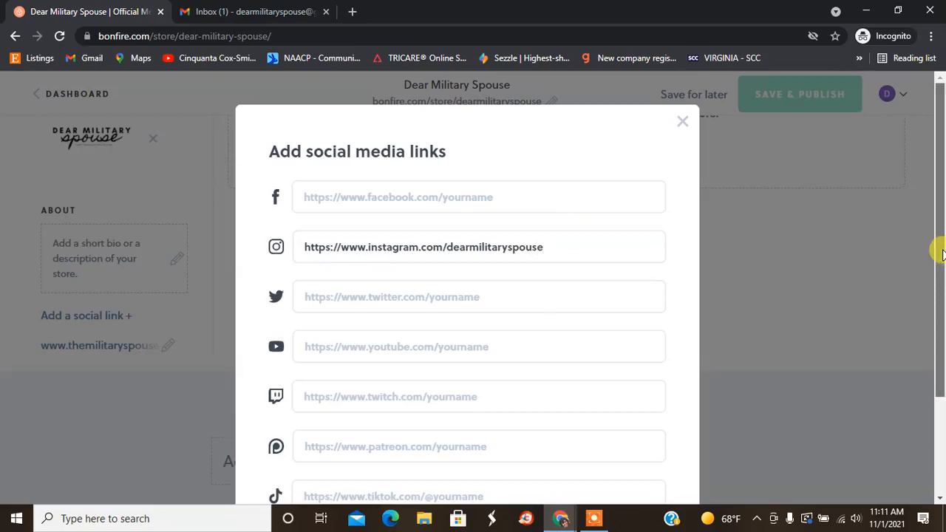
drag(937, 249, 936, 380)
click(569, 425)
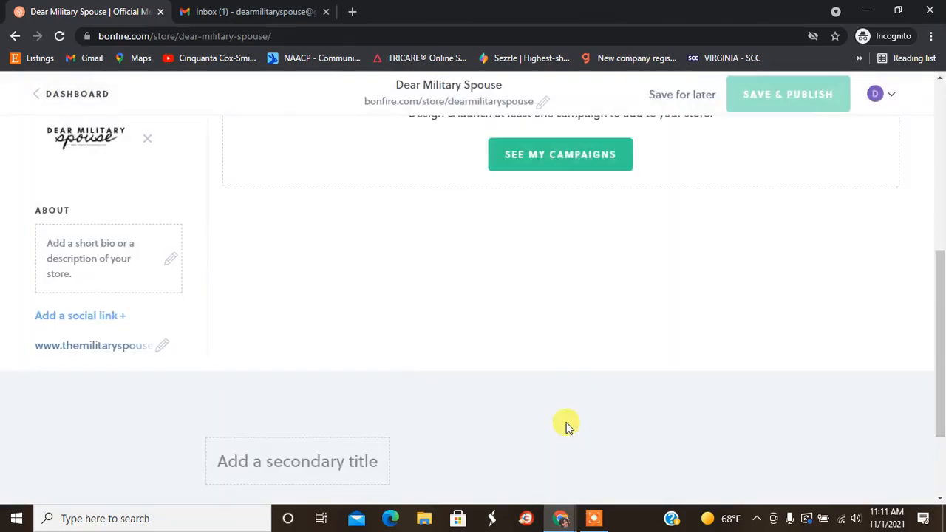
Step: Save the store for later without publishing it and return to the dashboard overview
drag(941, 378, 935, 186)
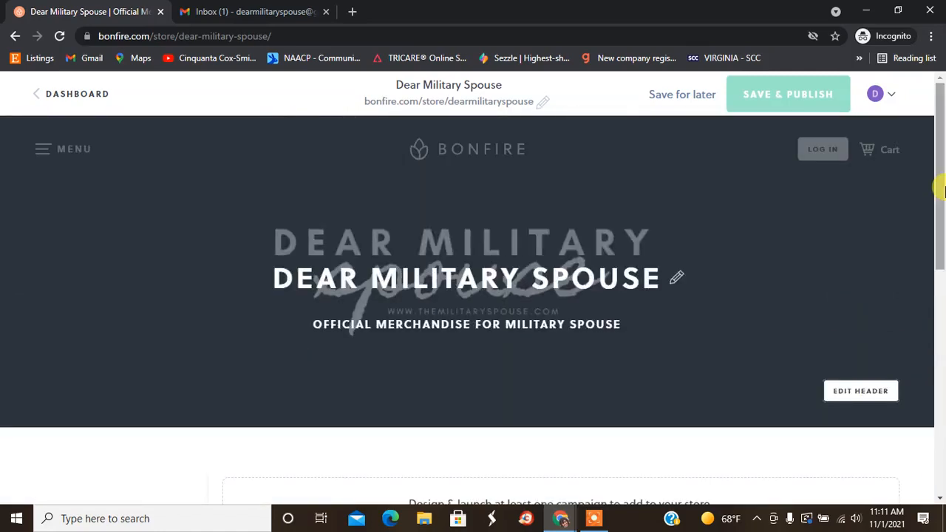
click(671, 97)
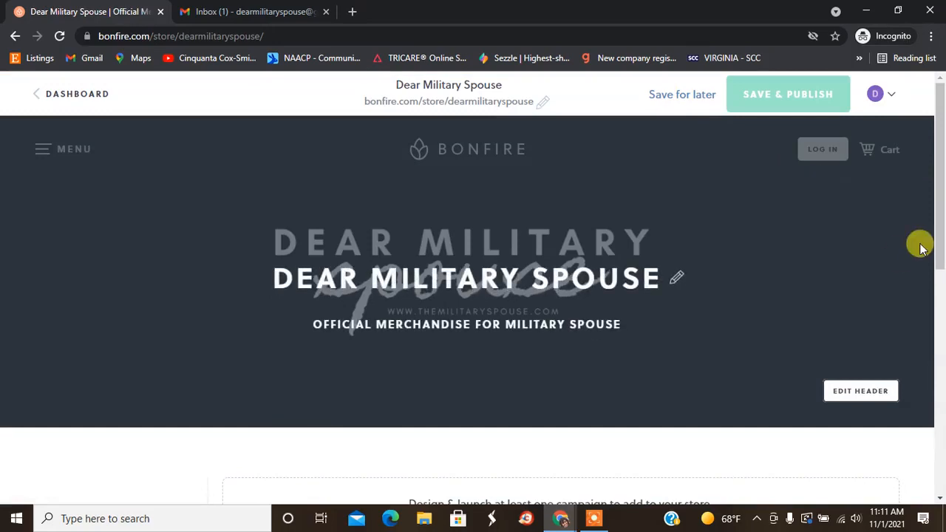
click(881, 94)
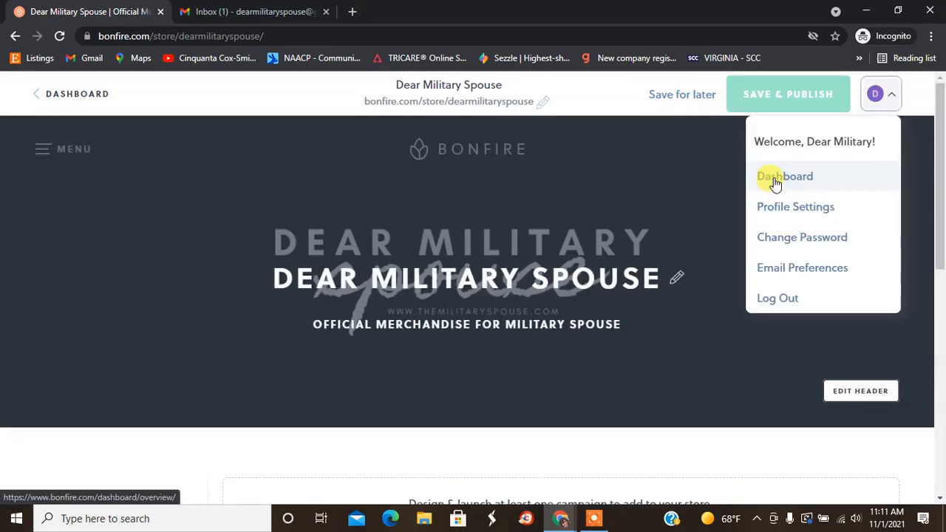
click(774, 181)
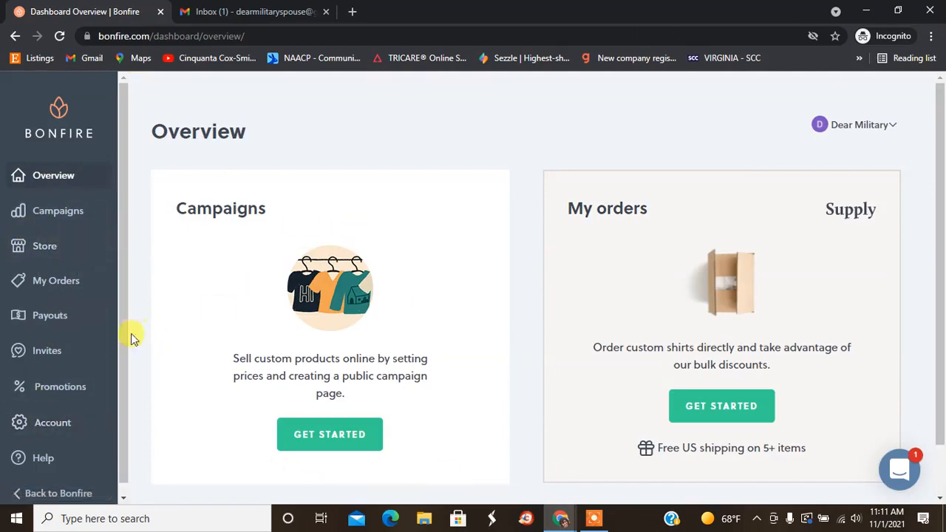
Step: Set DMS LOGO.png as the account's profile photo and save the profile changes
click(68, 423)
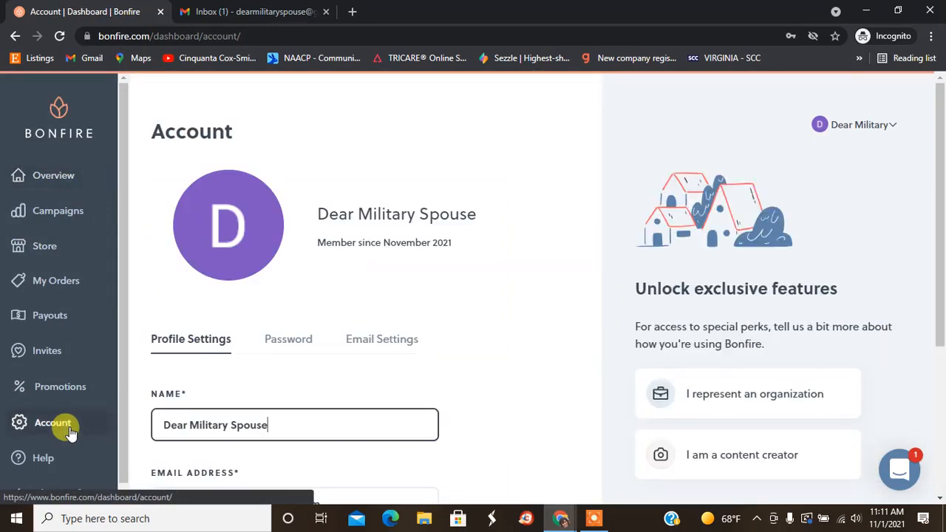
drag(942, 130, 942, 192)
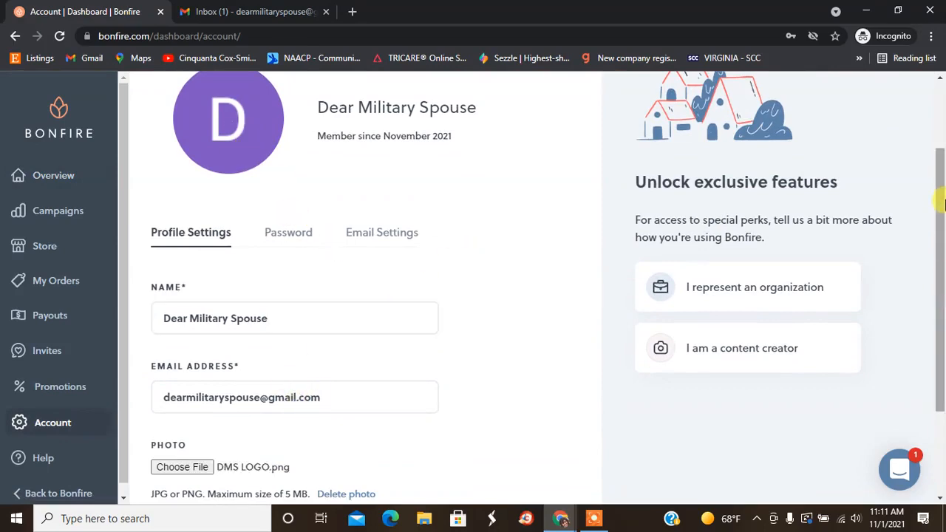
drag(942, 166, 942, 207)
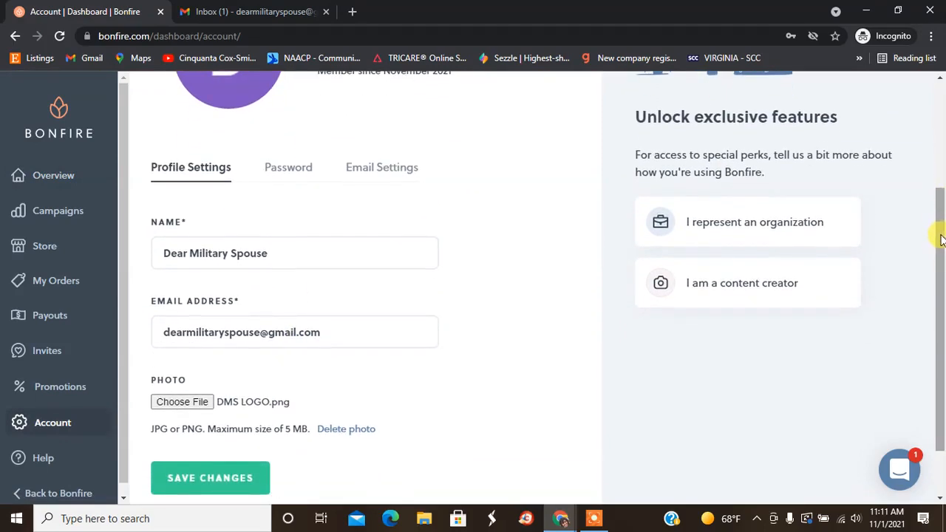
drag(941, 236, 940, 285)
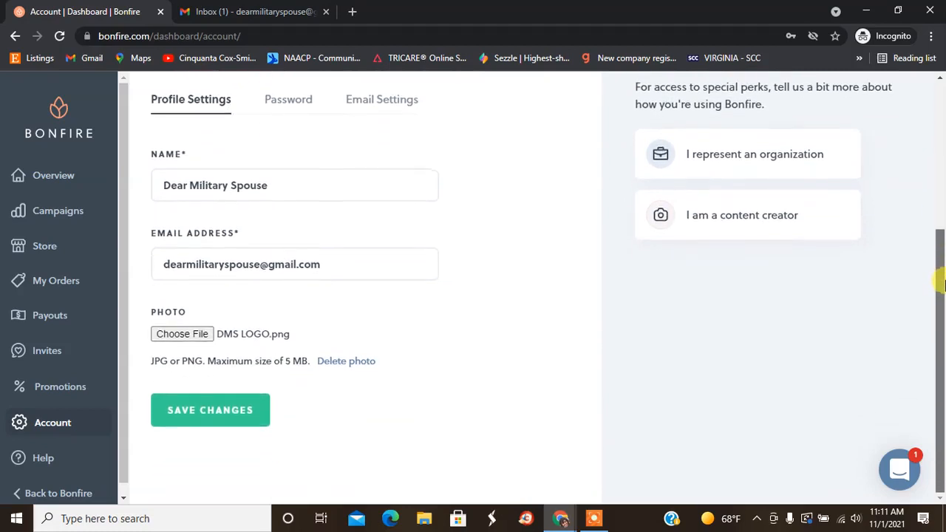
click(210, 411)
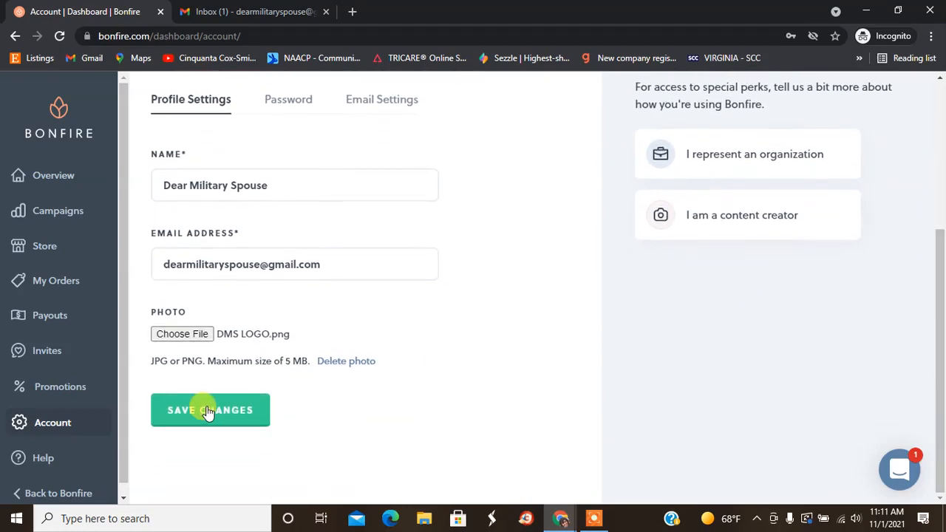
Step: Start unlocking the exclusive features and choose to use Bonfire as a content creator
drag(936, 269, 940, 223)
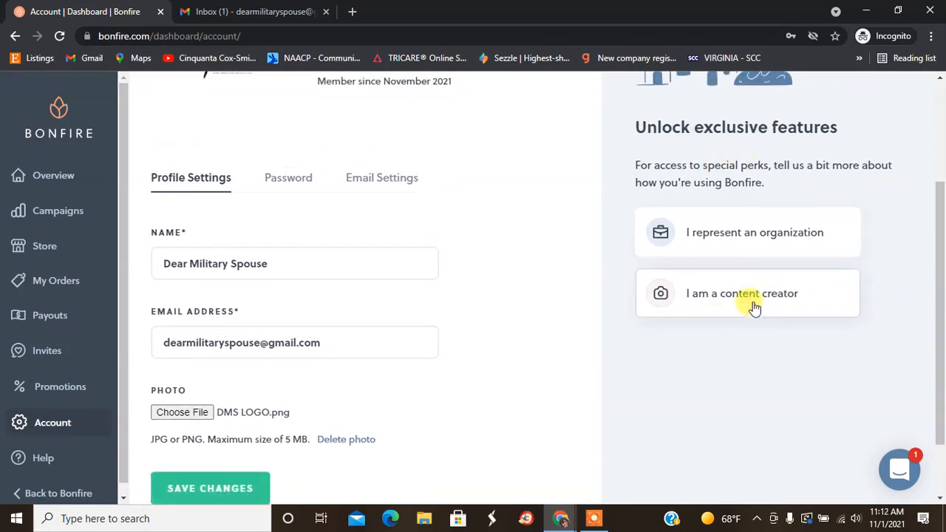
click(747, 301)
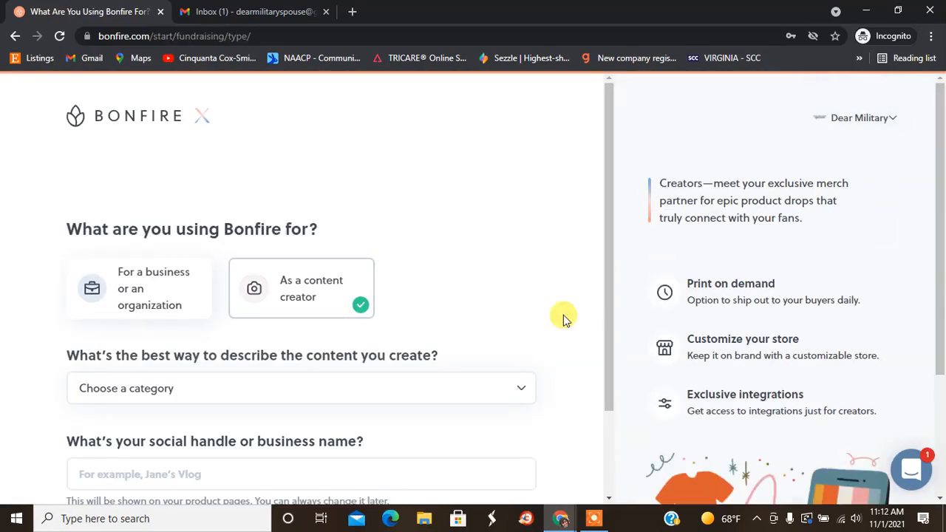
click(123, 288)
click(293, 292)
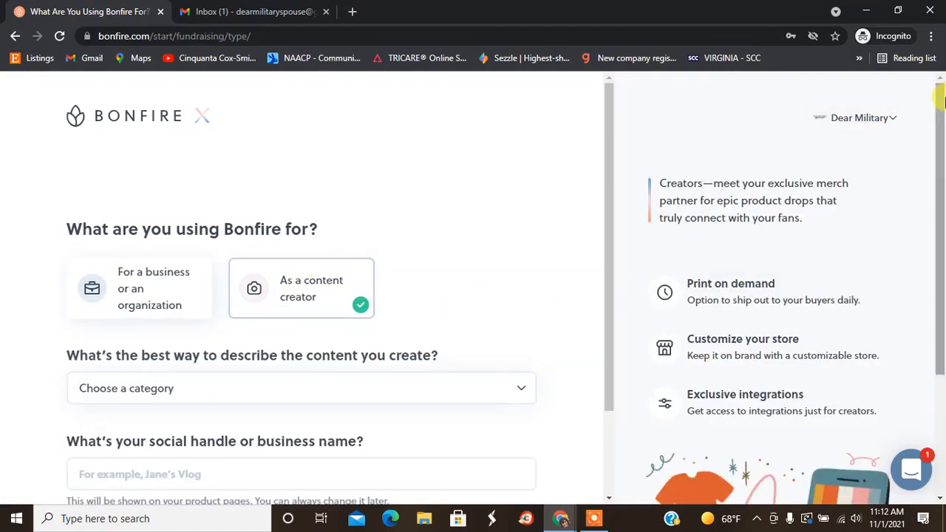
Step: Set the category describing the created content to Family
drag(942, 101, 942, 212)
drag(611, 240, 529, 325)
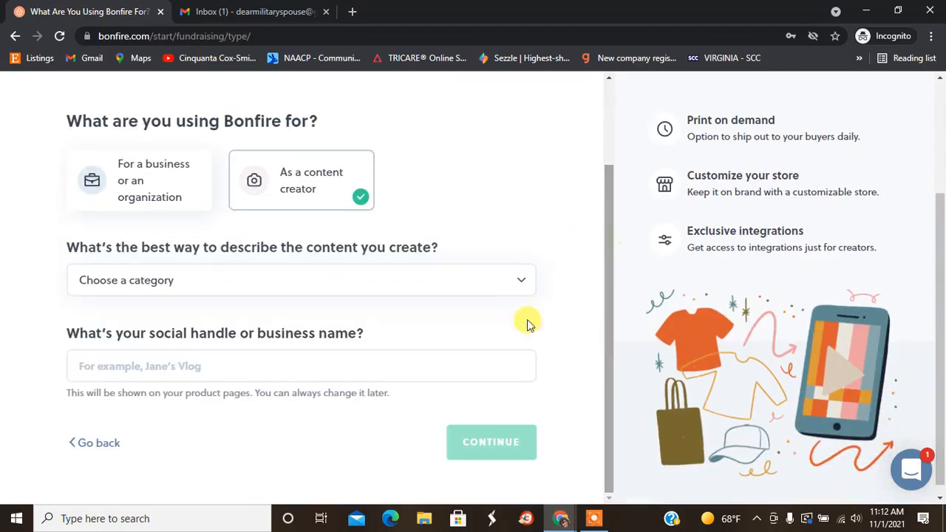
click(370, 272)
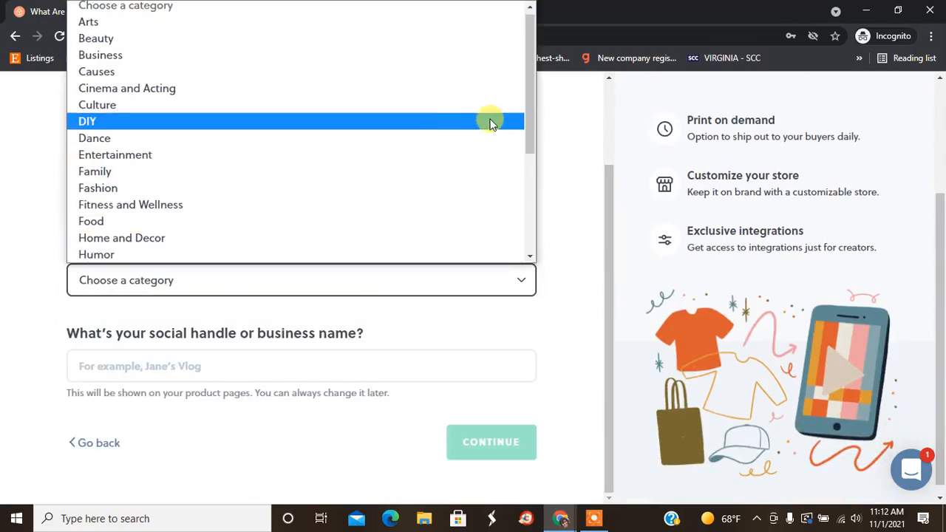
drag(530, 74, 507, 6)
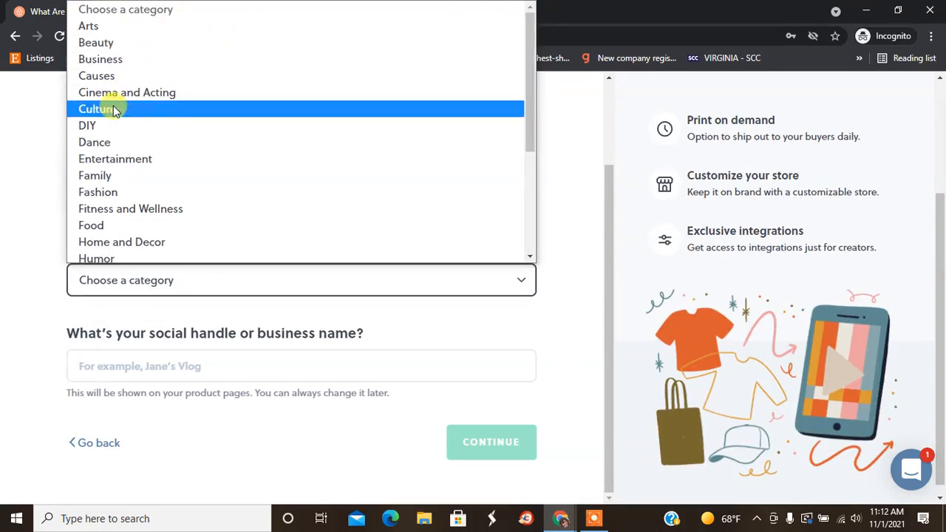
click(97, 176)
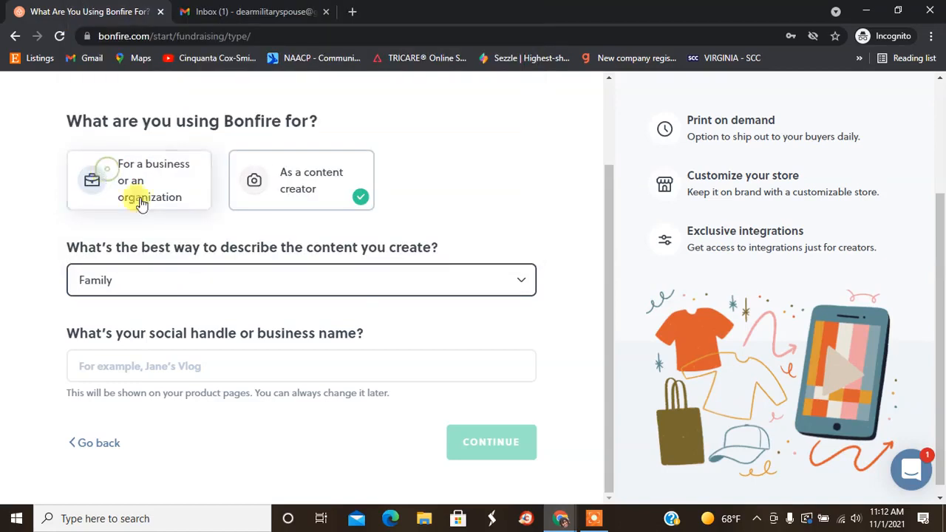
Step: Enter DearMilitarySpouse as the social handle or business name and submit the creator form
click(220, 364)
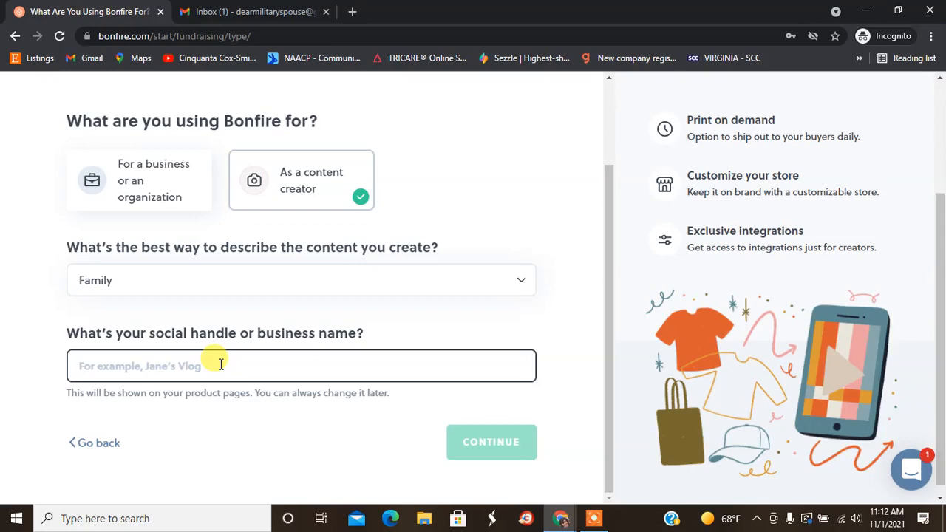
text(DearMilitarySpouse)
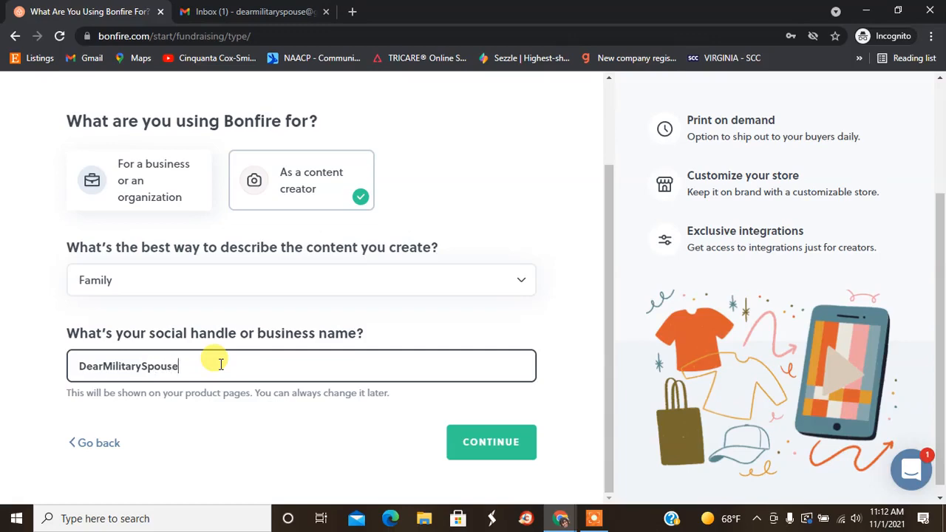
click(485, 440)
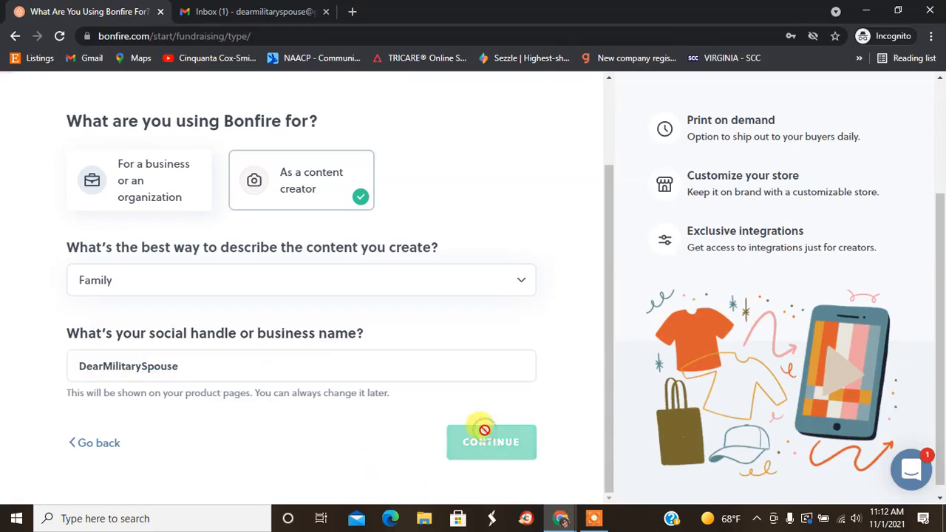
Step: Save the creator profile without adding a photo and return to the account's profile settings
scroll(604, 237, down, 1)
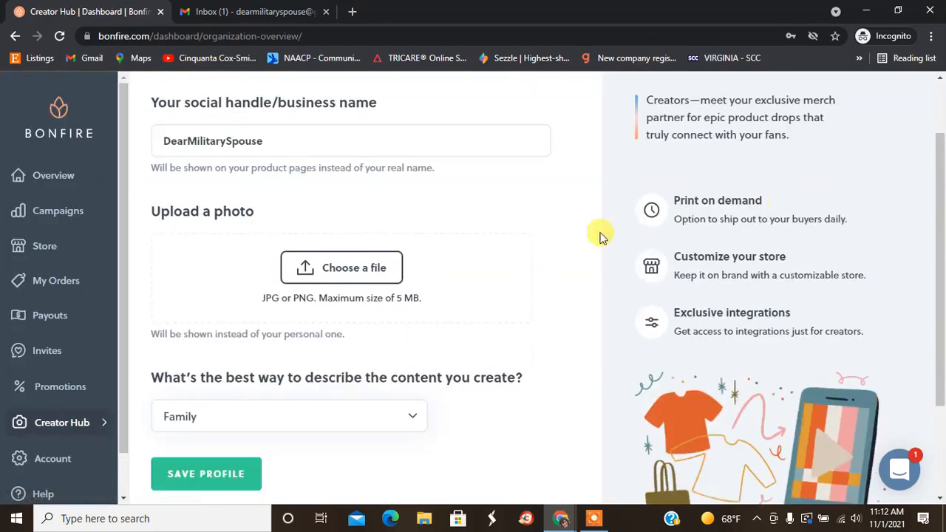
drag(939, 180, 939, 265)
click(198, 341)
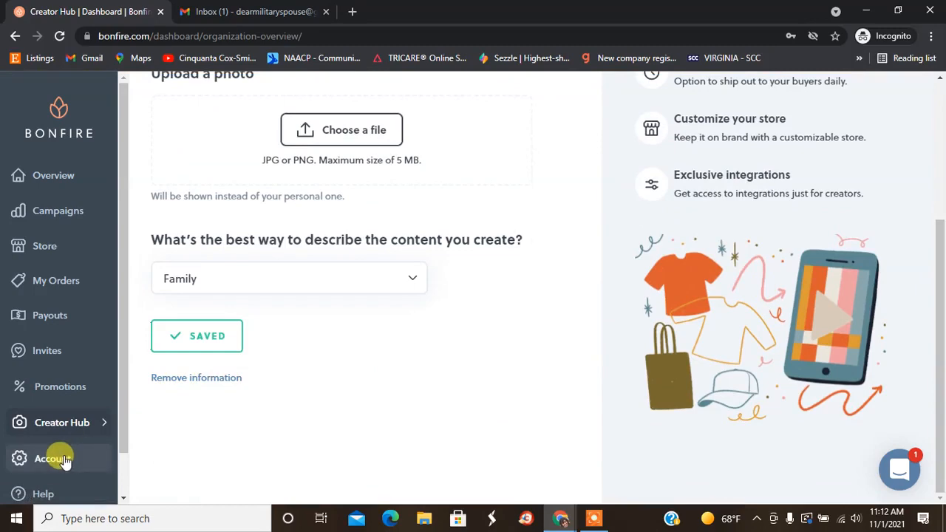
click(51, 458)
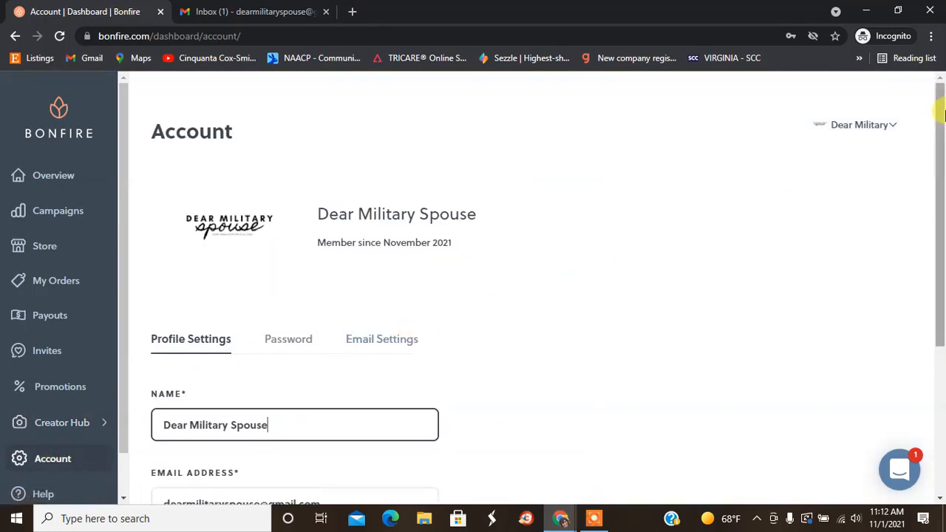
Step: Examine the account's password and email settings, and the requirements for a first payout on the Payouts page
click(294, 279)
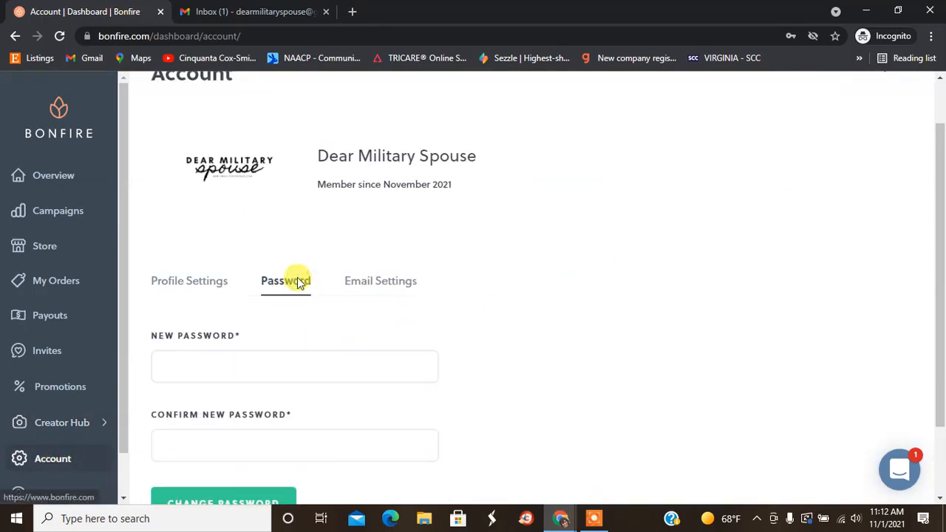
click(380, 284)
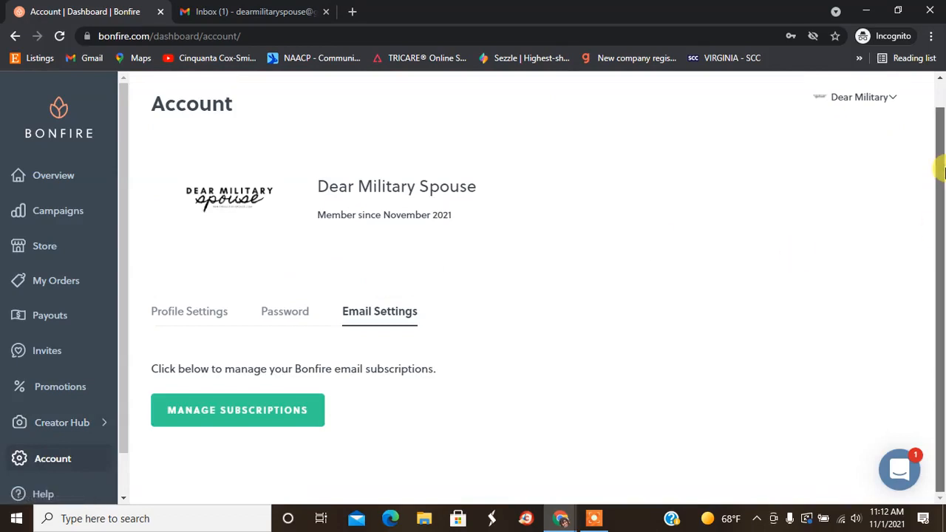
drag(942, 201, 931, 112)
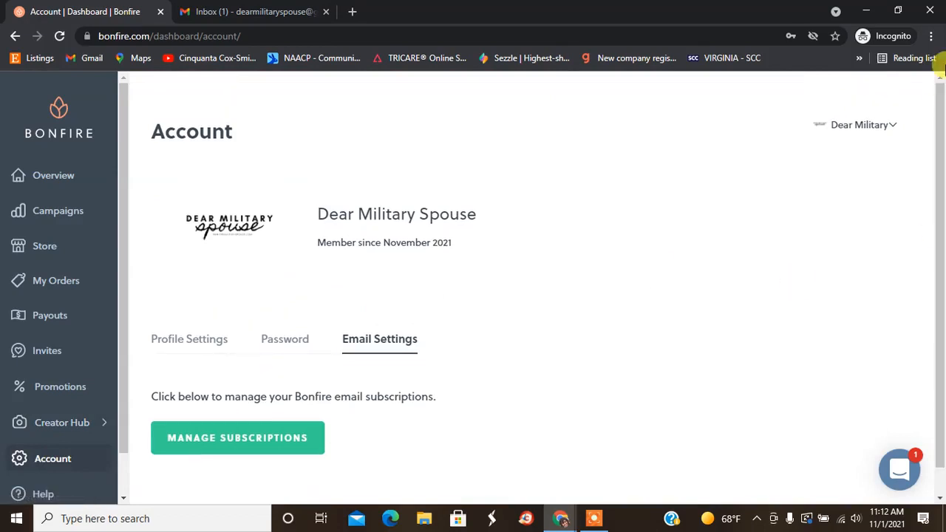
click(47, 325)
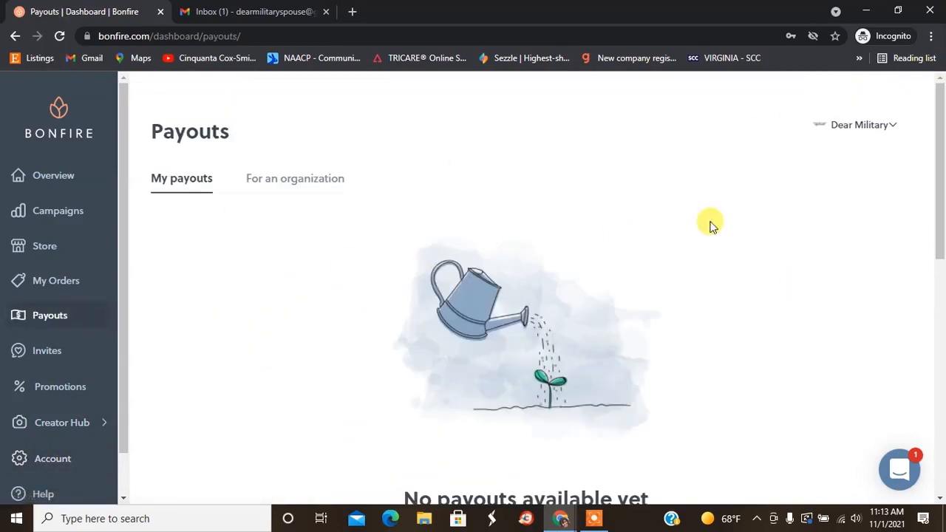
drag(939, 121, 941, 233)
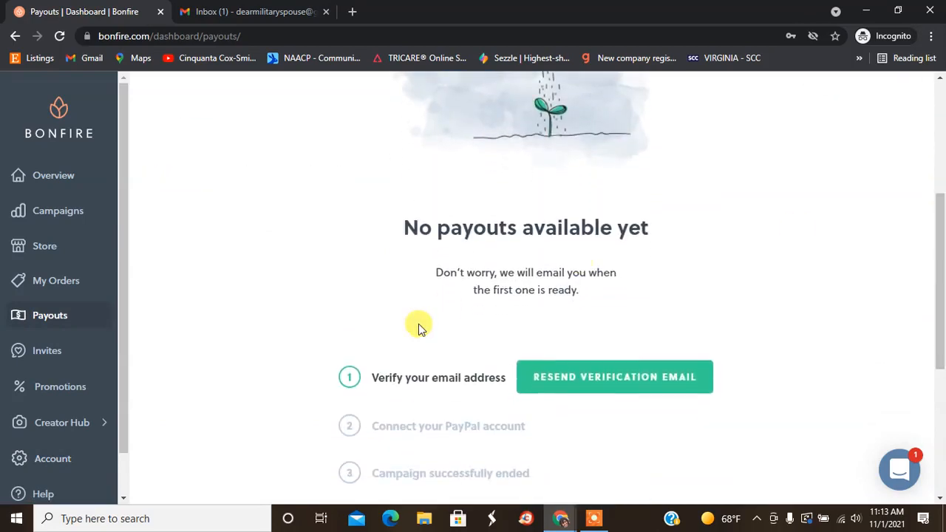
Step: Switch to Gmail, refresh the inbox and look through the Promotions, Primary and Social categories for Bonfire's verification email
click(207, 12)
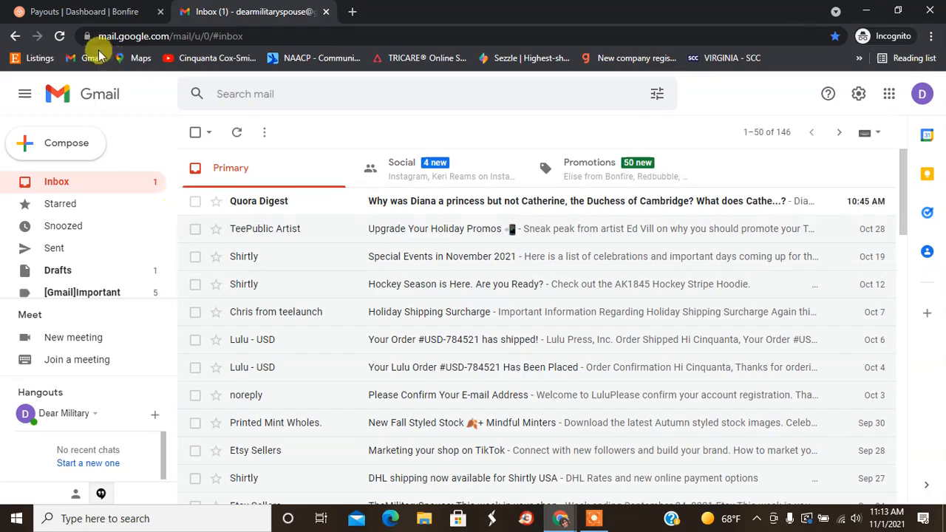
click(63, 36)
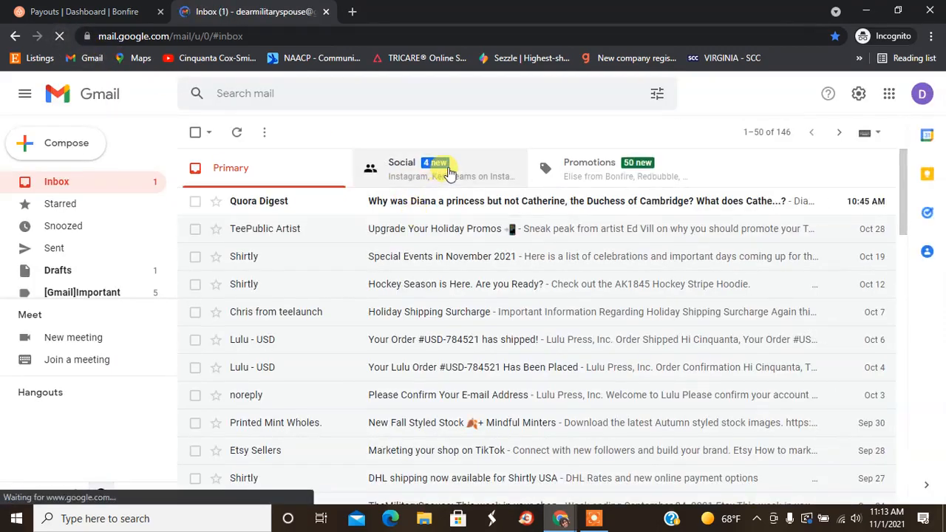
click(436, 164)
click(647, 168)
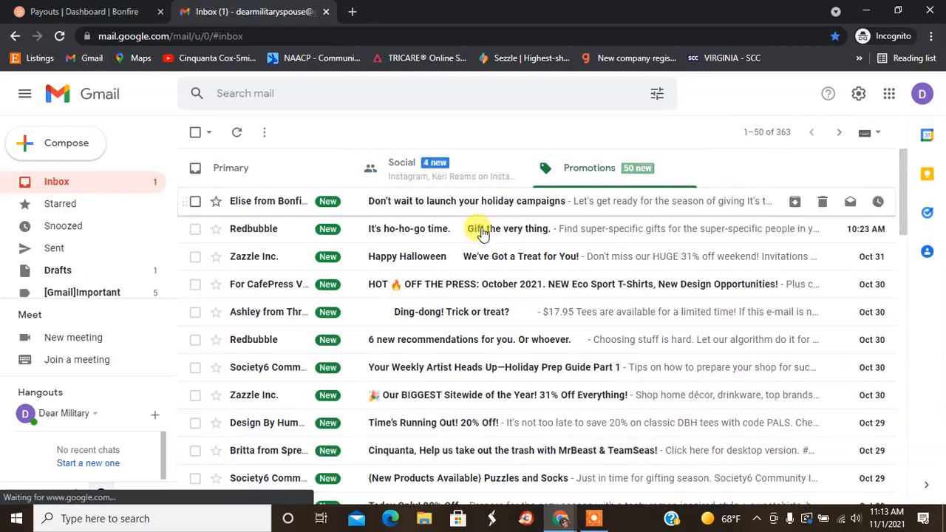
click(439, 213)
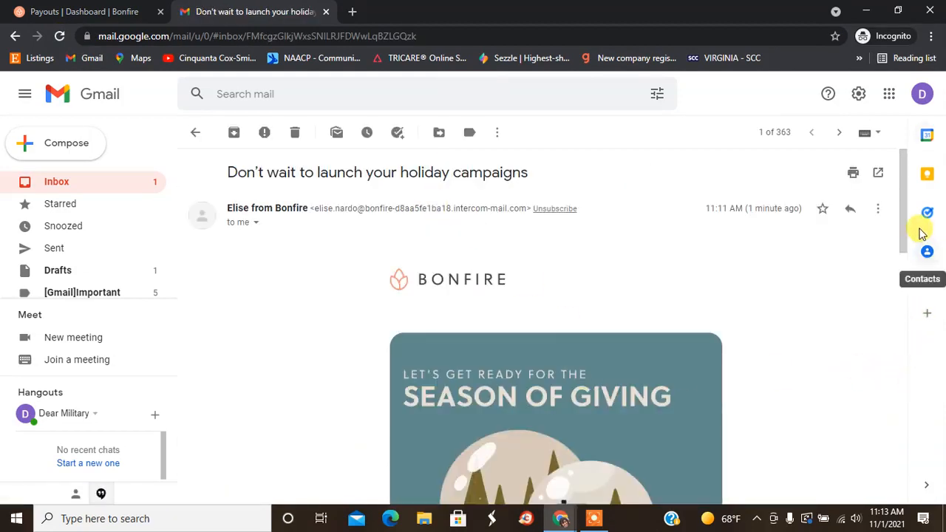
drag(902, 222, 914, 361)
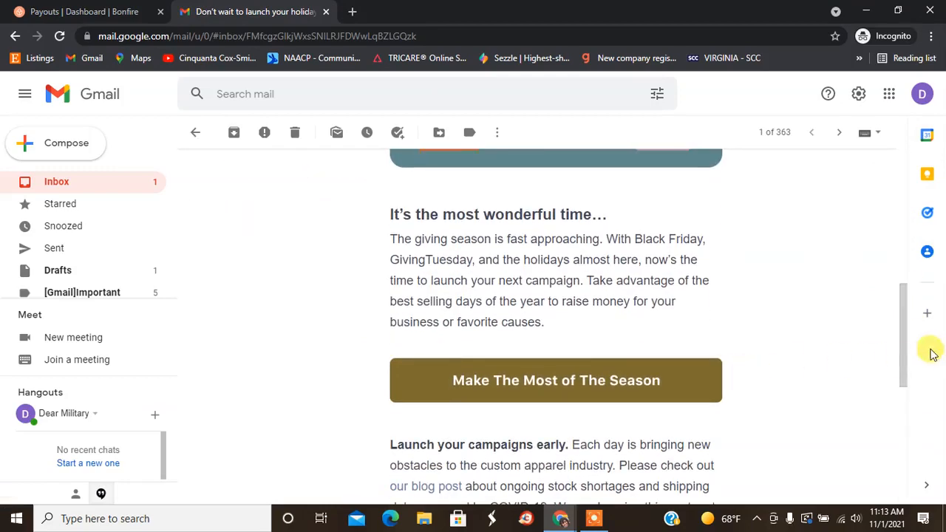
click(133, 184)
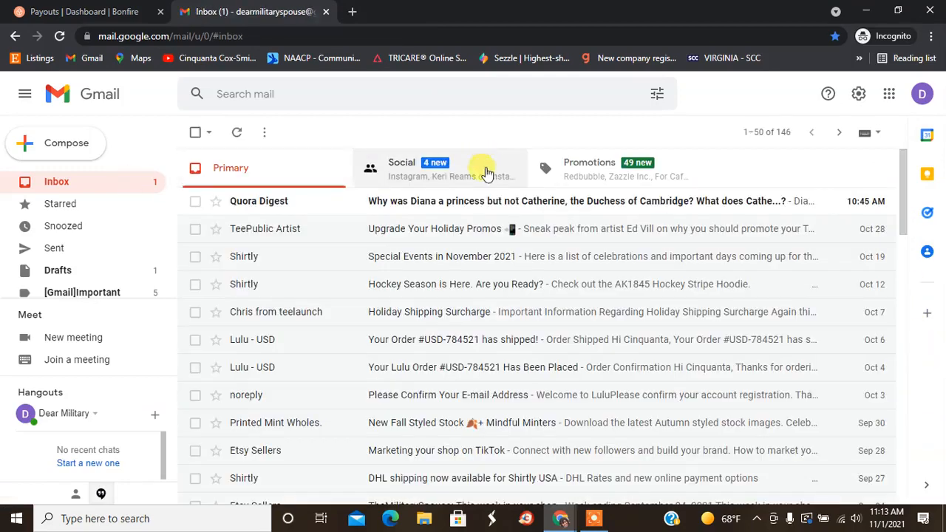
click(612, 164)
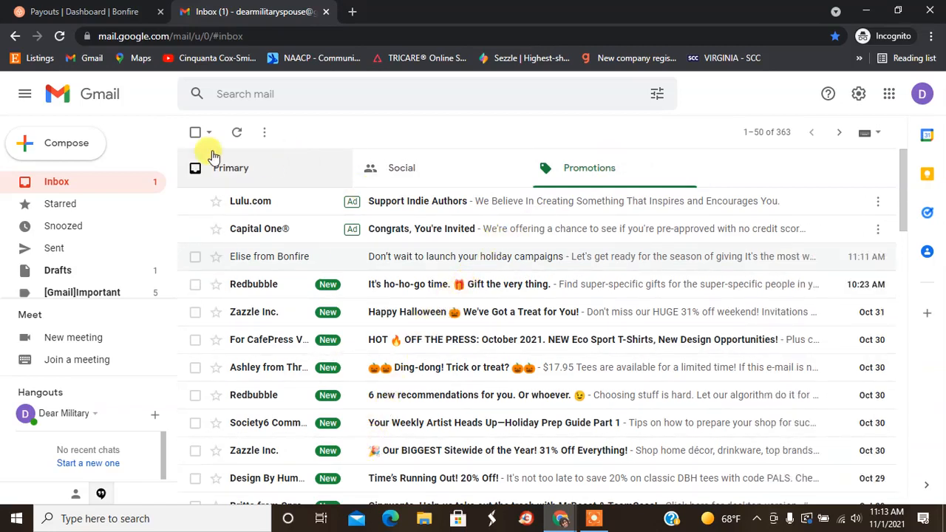
click(373, 179)
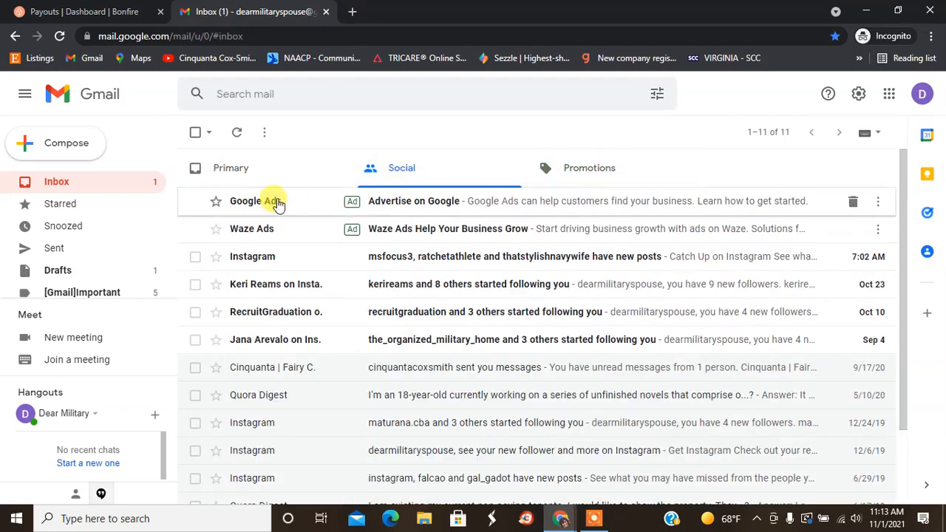
Step: Resend the verification email from Bonfire's Payouts page and verify the address through the "Verify your email" message in Gmail
key(ctrl+shift+Tab)
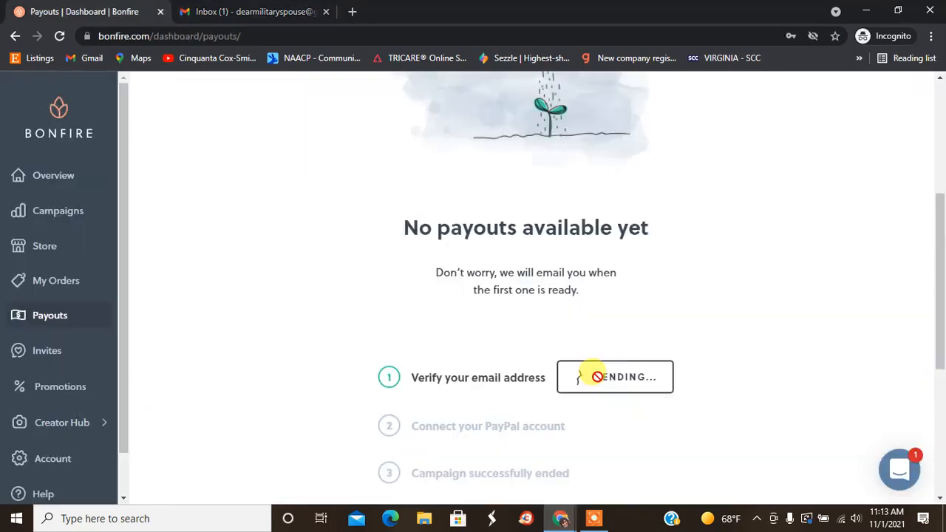
click(260, 13)
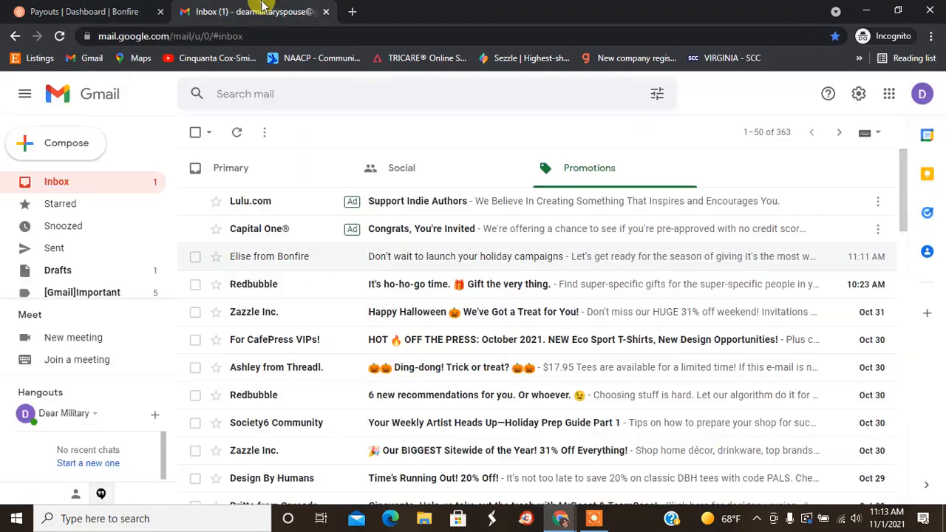
click(61, 36)
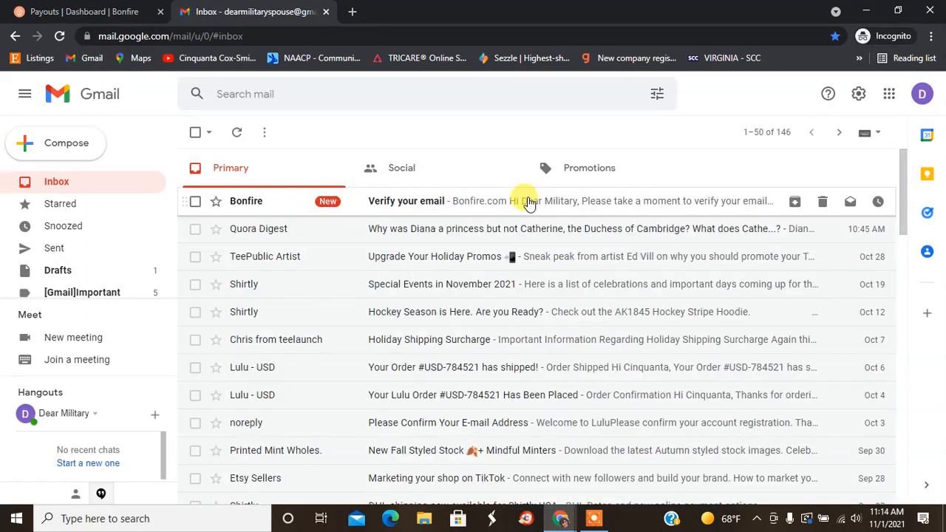
click(529, 200)
click(523, 421)
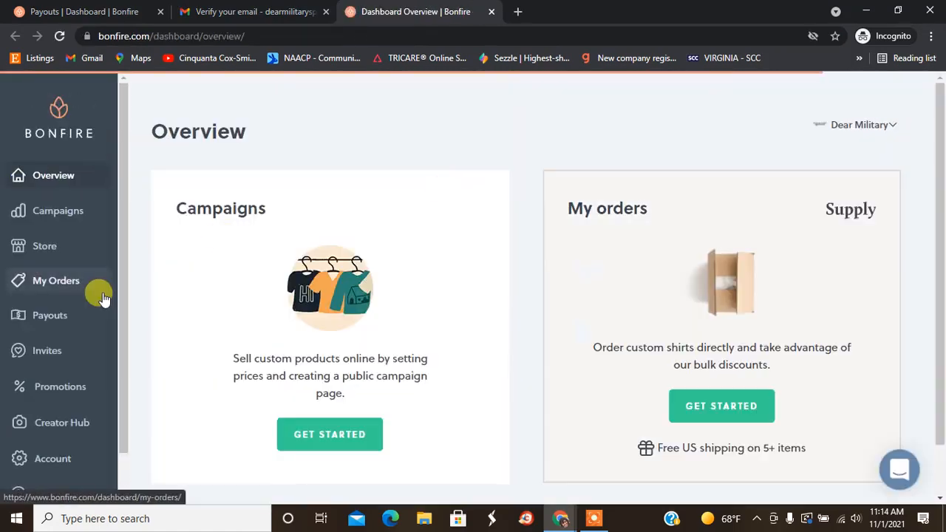
Step: Connect a PayPal account for payouts in the newly opened dashboard, using the suggested PayPal email address
click(31, 314)
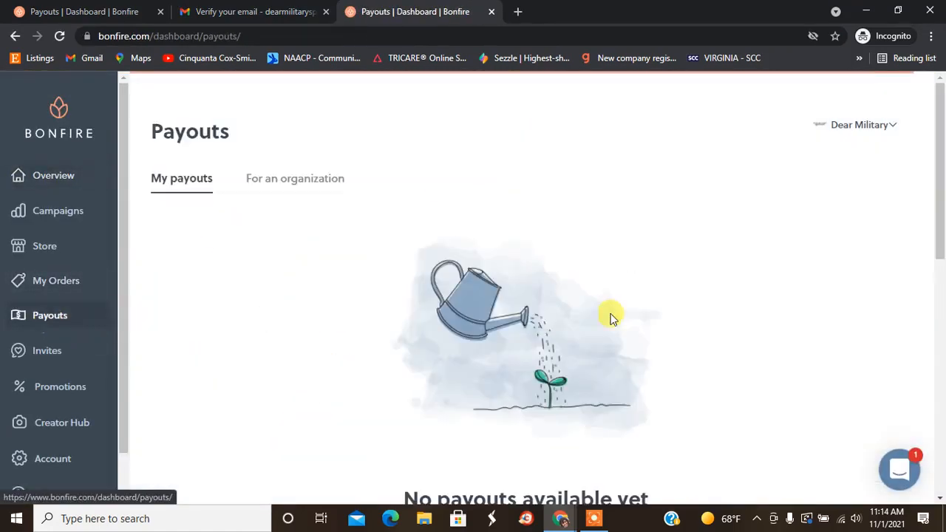
click(941, 338)
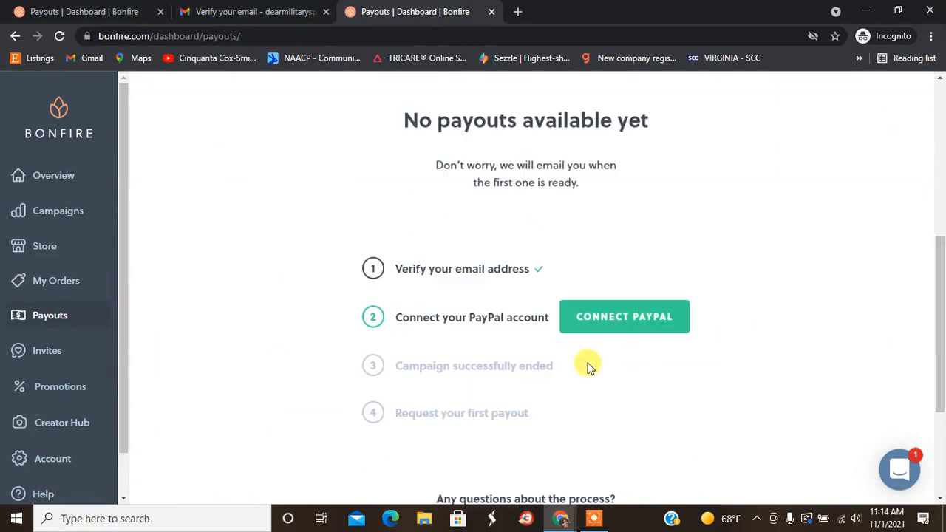
click(597, 328)
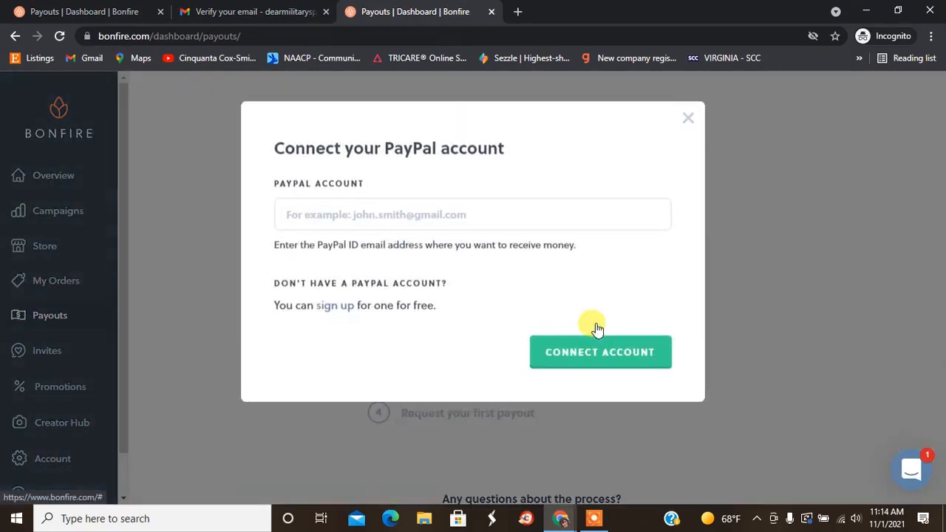
click(369, 217)
click(359, 252)
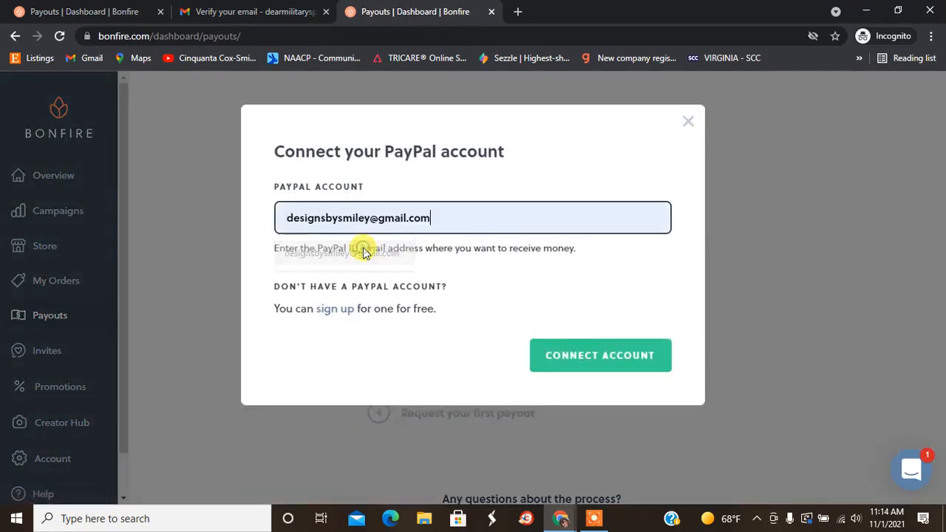
click(613, 357)
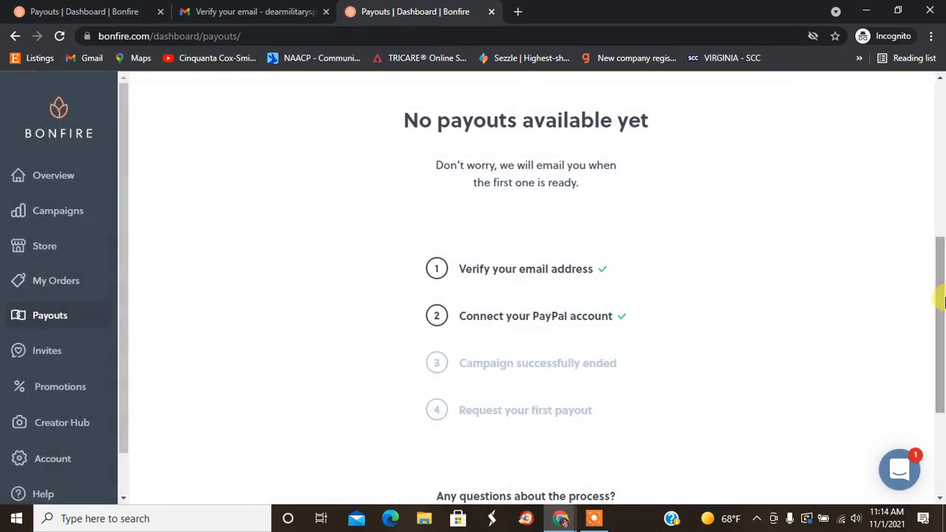
Step: Examine the Dear Military Spouse store page's content and campaign area, and return to the dashboard overview
drag(942, 299, 939, 140)
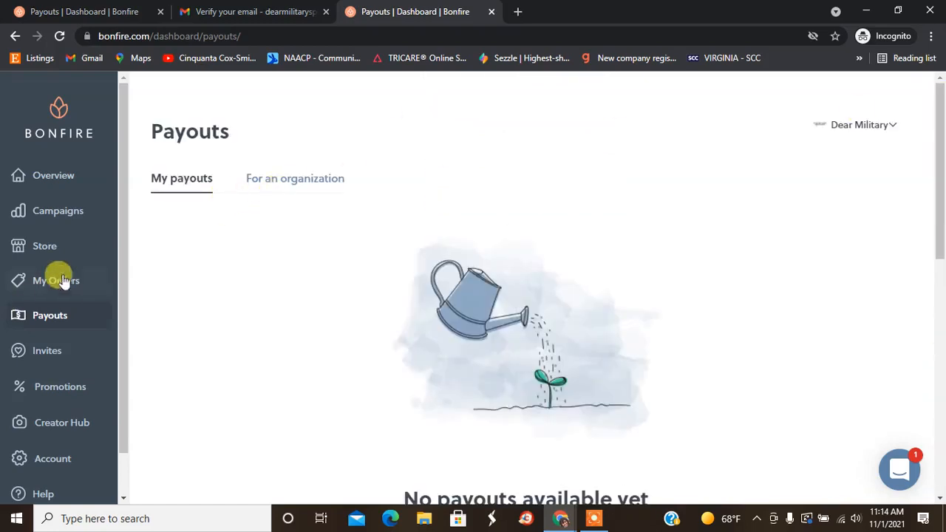
click(43, 245)
scroll(938, 237, down, 5)
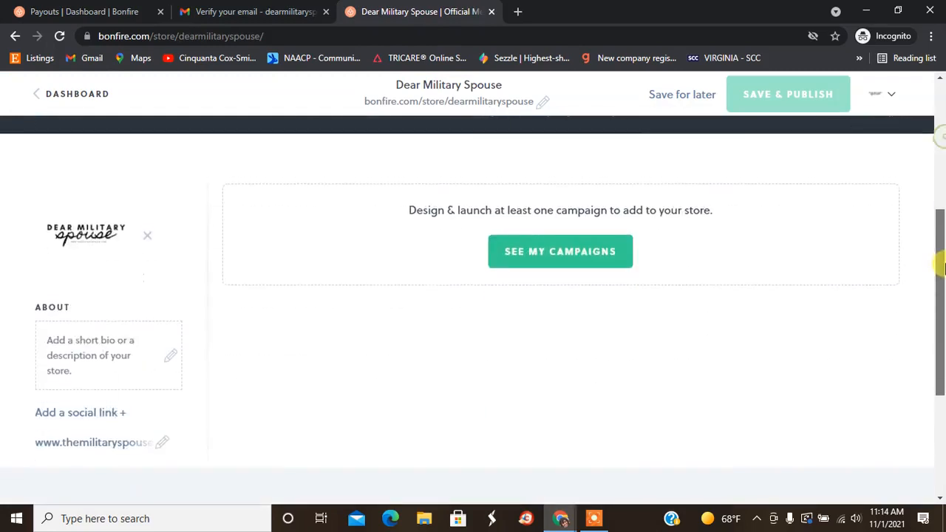
click(596, 210)
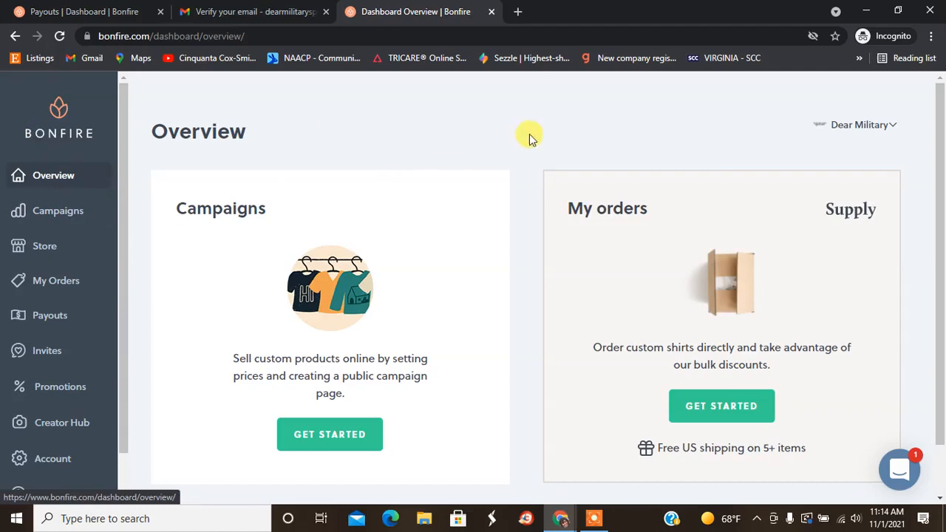
Step: Review the profile menu options, the Campaigns page and the store header, and return to the overview to inspect the remaining dashboard sections
click(891, 127)
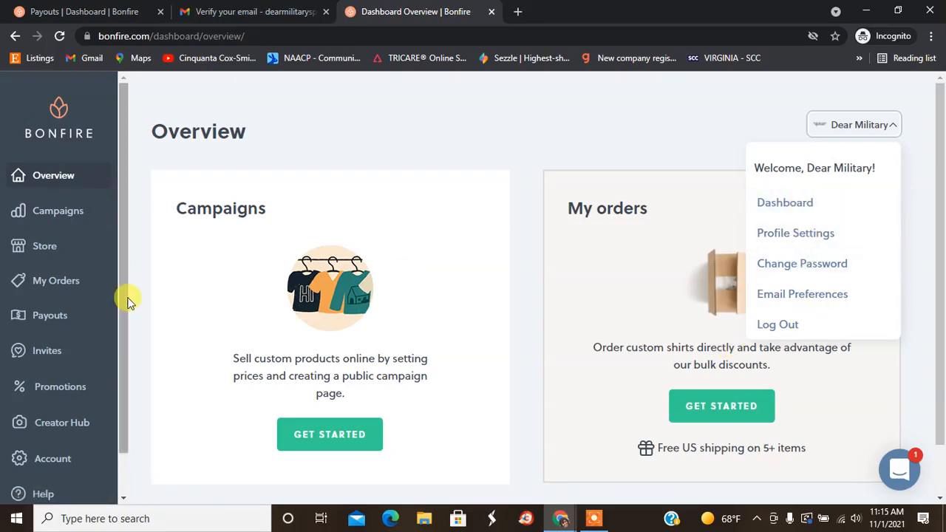
click(50, 215)
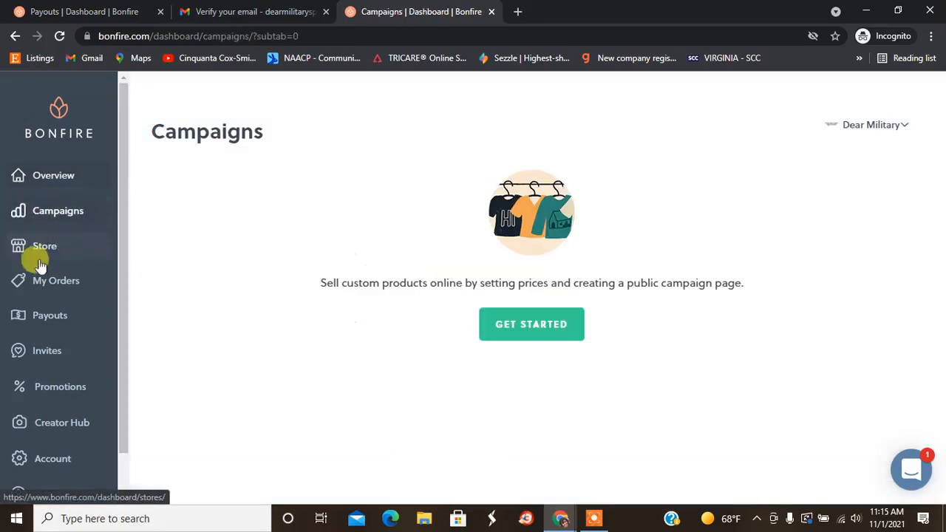
click(42, 255)
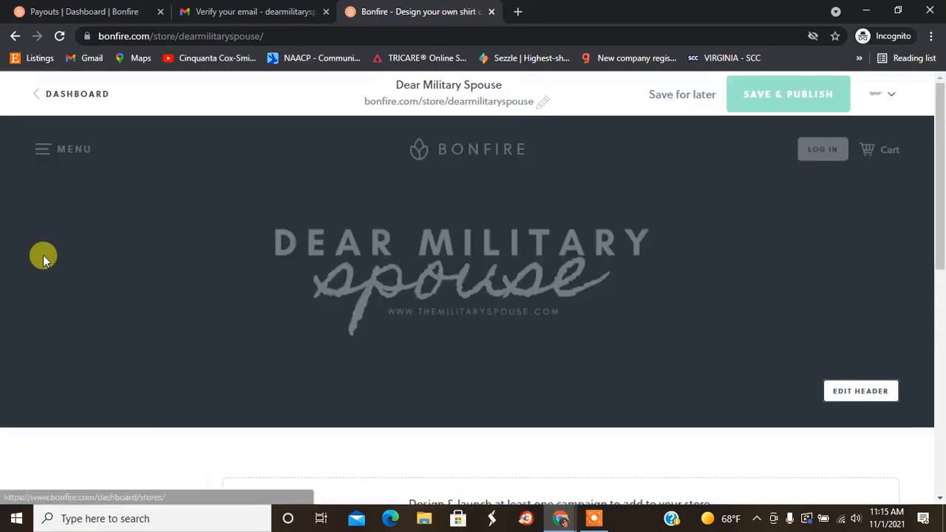
click(72, 94)
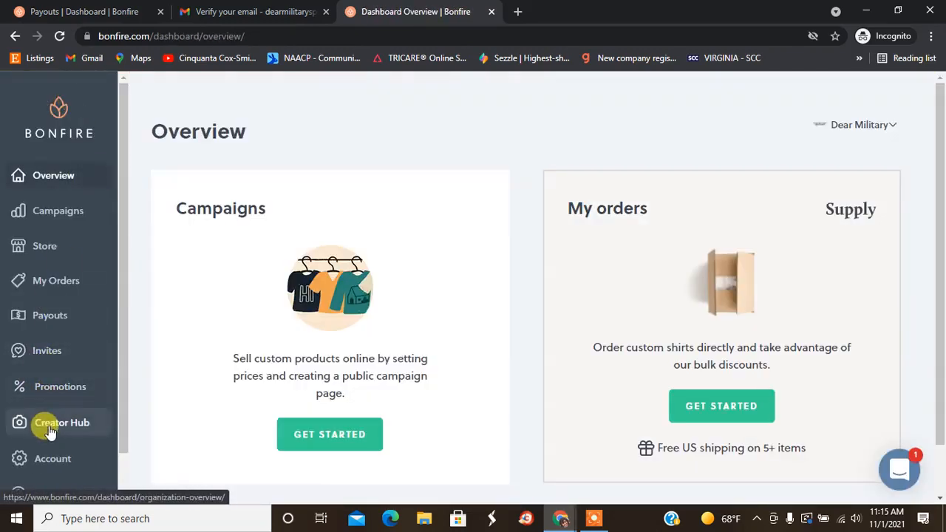
drag(120, 404, 116, 468)
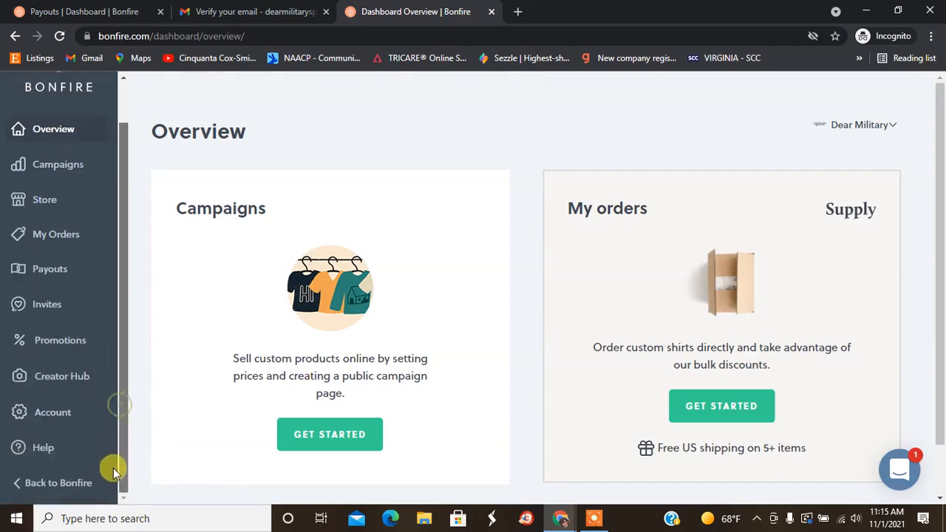